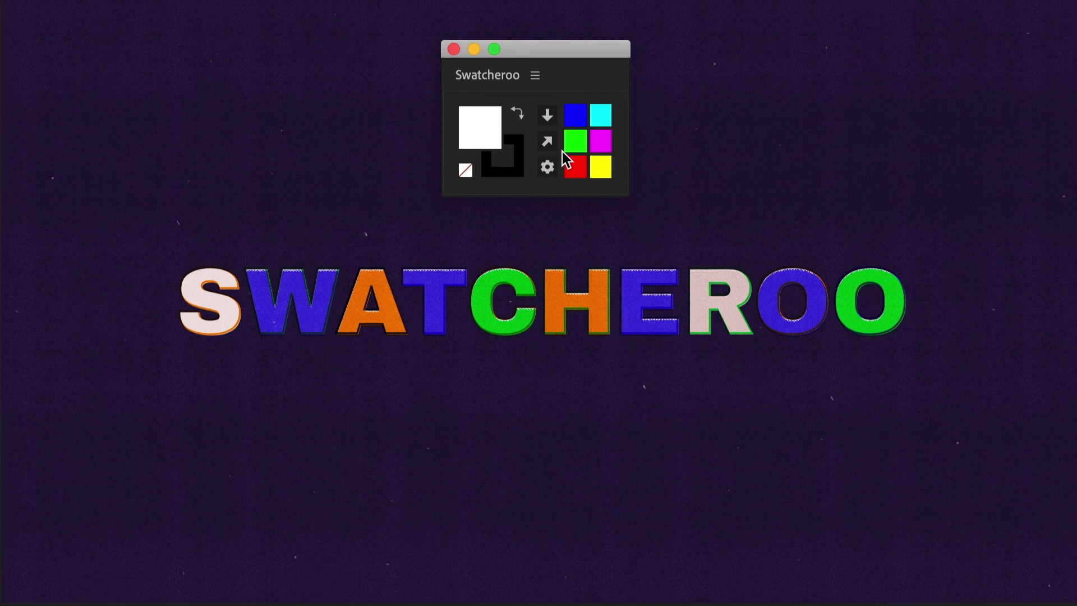
Drag the Swatcheroo panel a little lower so it sits just above the SWATCHEROO lettering.
{"action": "left_click_drag", "start_coordinate": [582, 51], "coordinate": [581, 77]}
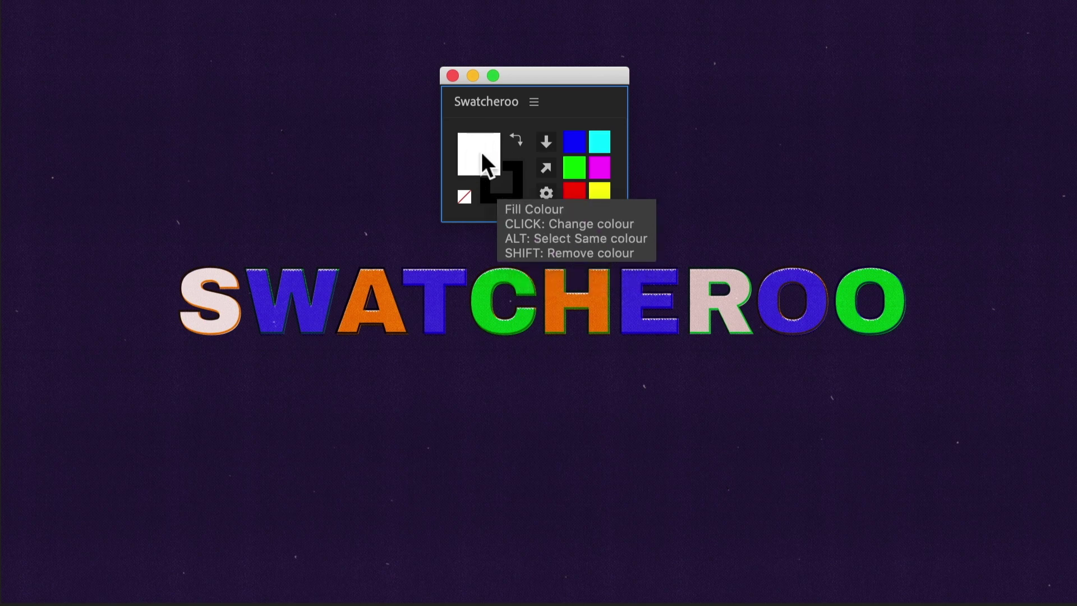
Switch the active Swatcheroo colour between fill and stroke, ending with fill active.
{"action": "left_click", "coordinate": [511, 193]}
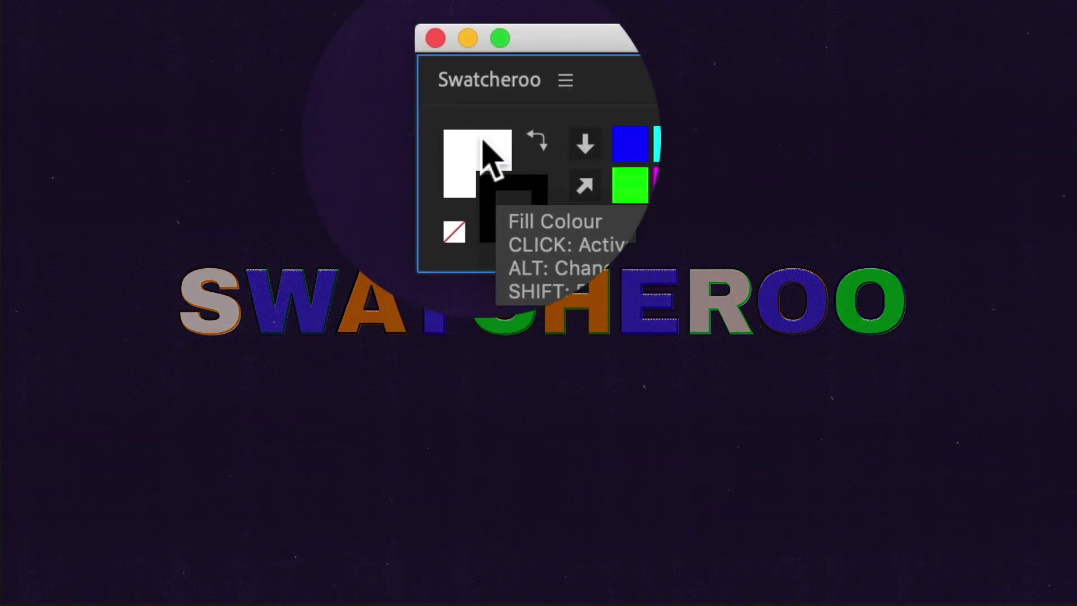
{"action": "left_click", "coordinate": [511, 194]}
{"action": "left_click", "coordinate": [484, 152]}
{"action": "left_click", "coordinate": [510, 194]}
{"action": "left_click", "coordinate": [480, 157]}
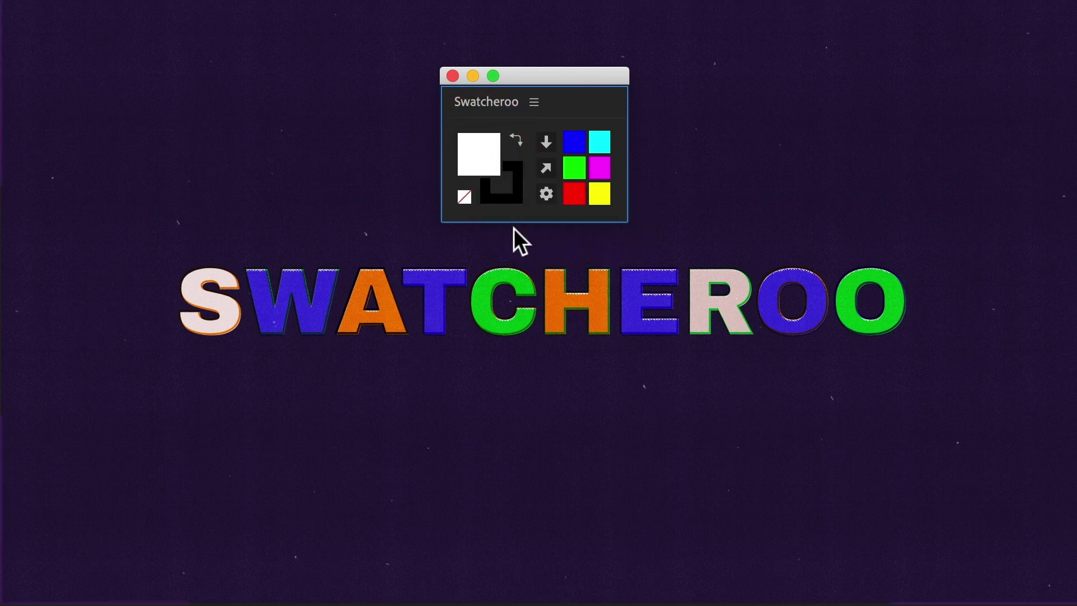
Swap the Swatcheroo fill and stroke colours back and forth several times.
{"action": "left_click", "coordinate": [519, 139]}
{"action": "left_click", "coordinate": [519, 139]}
{"action": "left_click", "coordinate": [519, 139]}
{"action": "left_click", "coordinate": [518, 139]}
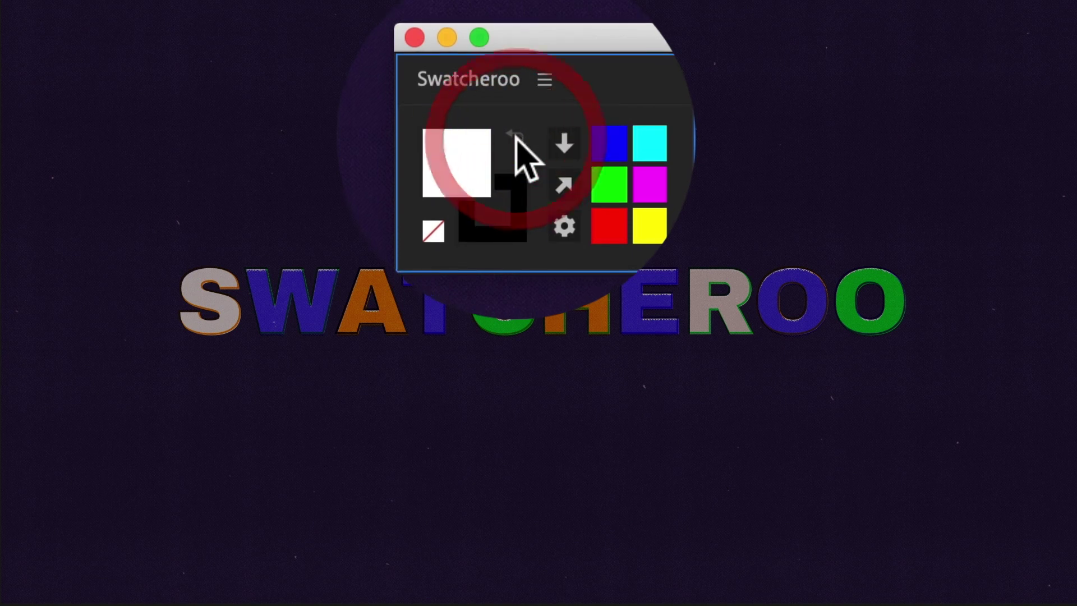
{"action": "left_click", "coordinate": [517, 139]}
{"action": "left_click", "coordinate": [518, 139]}
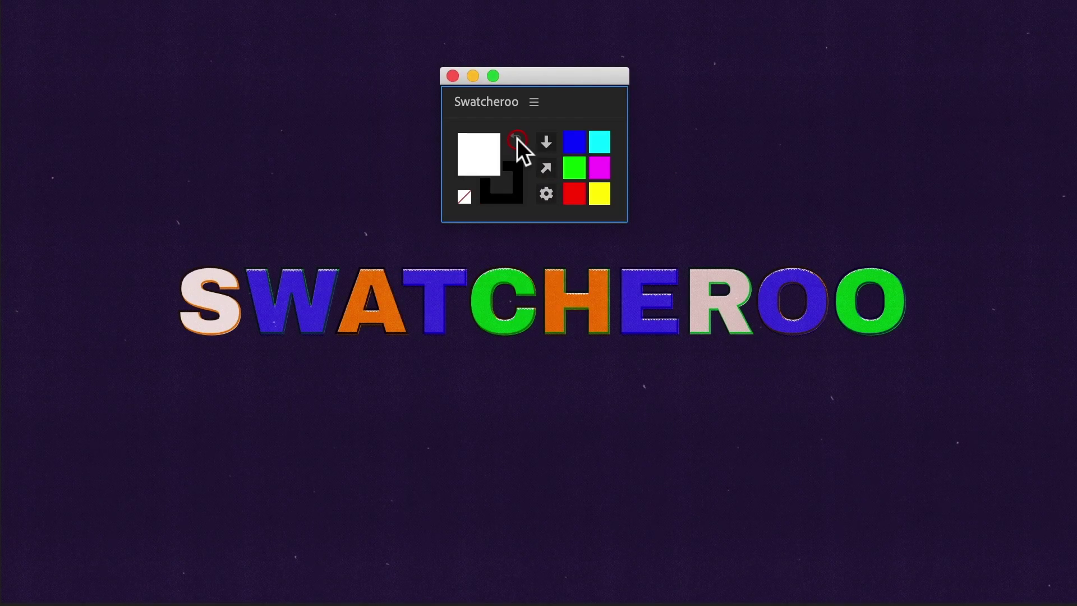
{"action": "left_click", "coordinate": [517, 139]}
{"action": "left_click", "coordinate": [517, 139]}
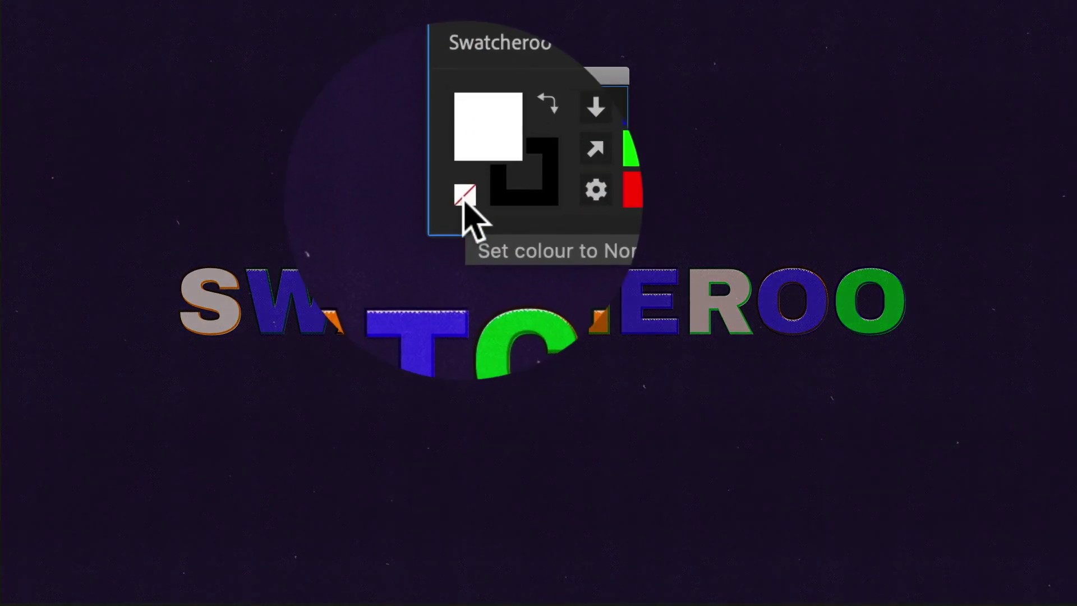
Set the fill to None, then the stroke to None, and return to the fill.
{"action": "left_click", "coordinate": [467, 196]}
{"action": "left_click", "coordinate": [486, 196]}
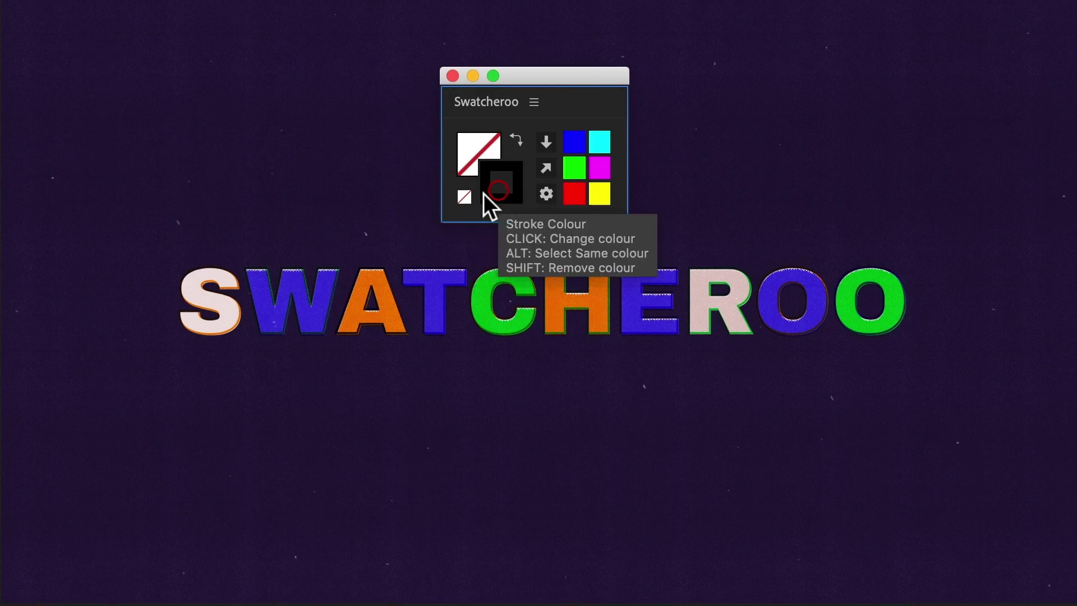
{"action": "left_click", "coordinate": [470, 196]}
{"action": "left_click", "coordinate": [490, 173]}
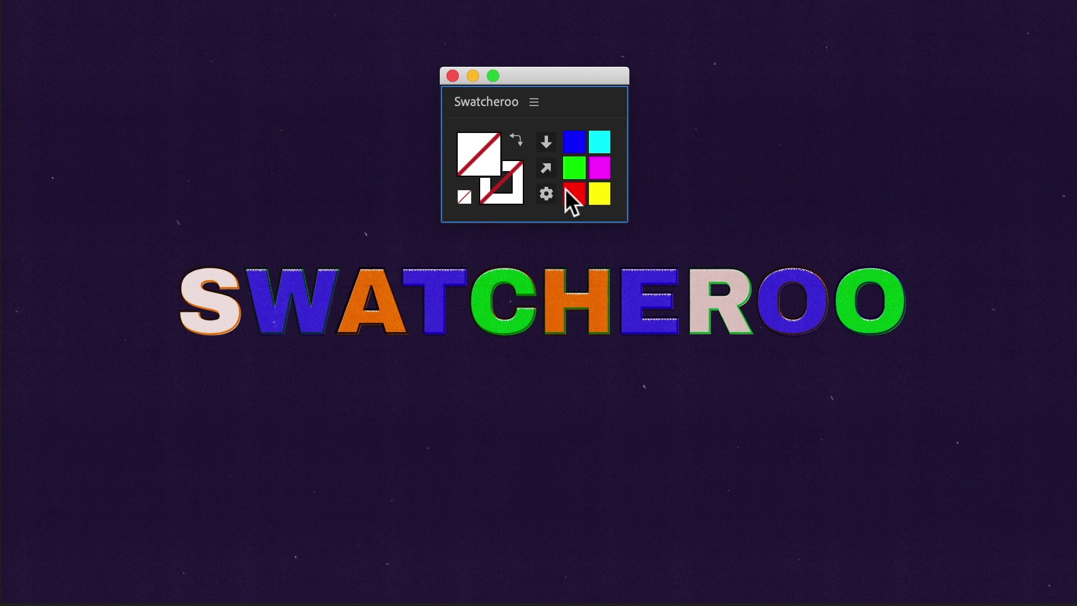
Pick the blue swatch for fill and the green swatch for stroke, then drag the panel narrower and taller.
{"action": "left_click", "coordinate": [573, 144]}
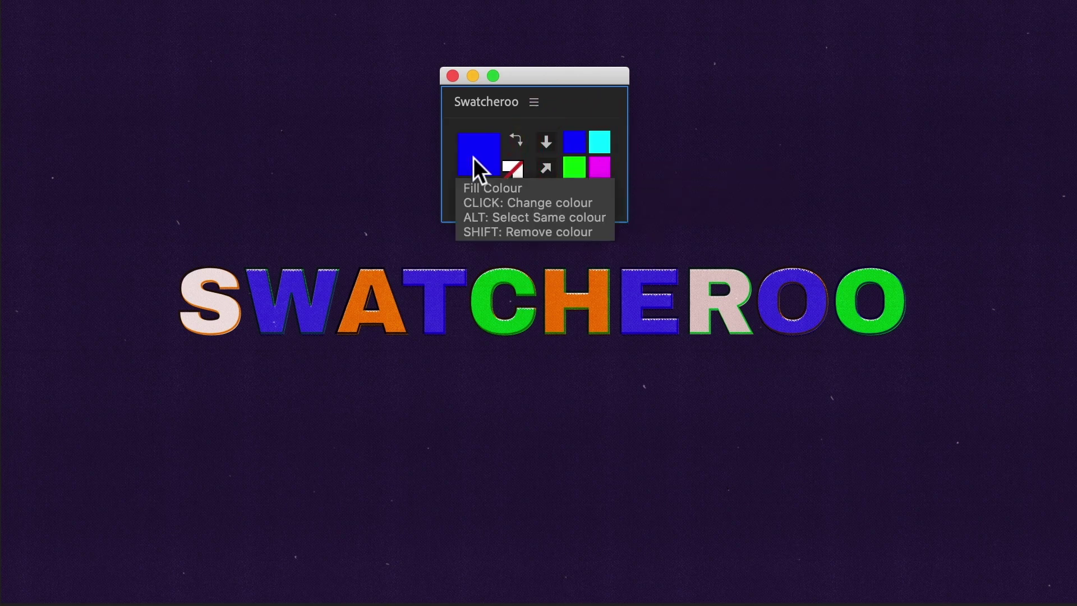
{"action": "left_click", "coordinate": [503, 193]}
{"action": "left_click", "coordinate": [573, 167]}
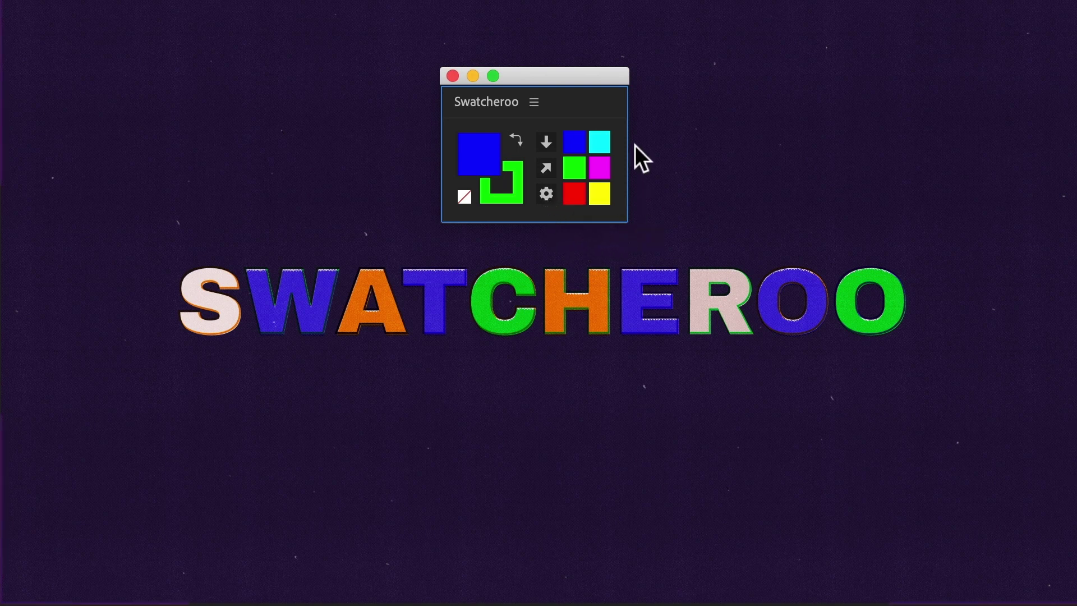
{"action": "left_click_drag", "start_coordinate": [629, 226], "coordinate": [541, 318]}
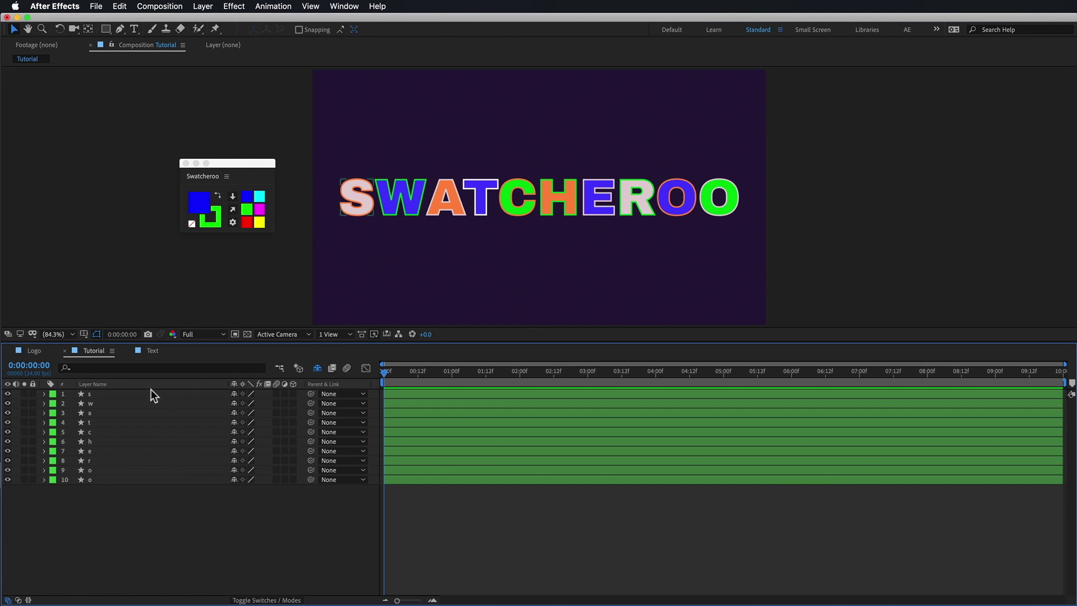
Twirl open layer s's Contents to show Fill 1 and the orange, 6.0-wide Stroke 1, then select Contents.
{"action": "left_click", "coordinate": [95, 394]}
{"action": "left_click", "coordinate": [93, 479], "text": "shift"}
{"action": "left_click", "coordinate": [106, 504]}
{"action": "left_click", "coordinate": [44, 394]}
{"action": "left_click", "coordinate": [54, 403]}
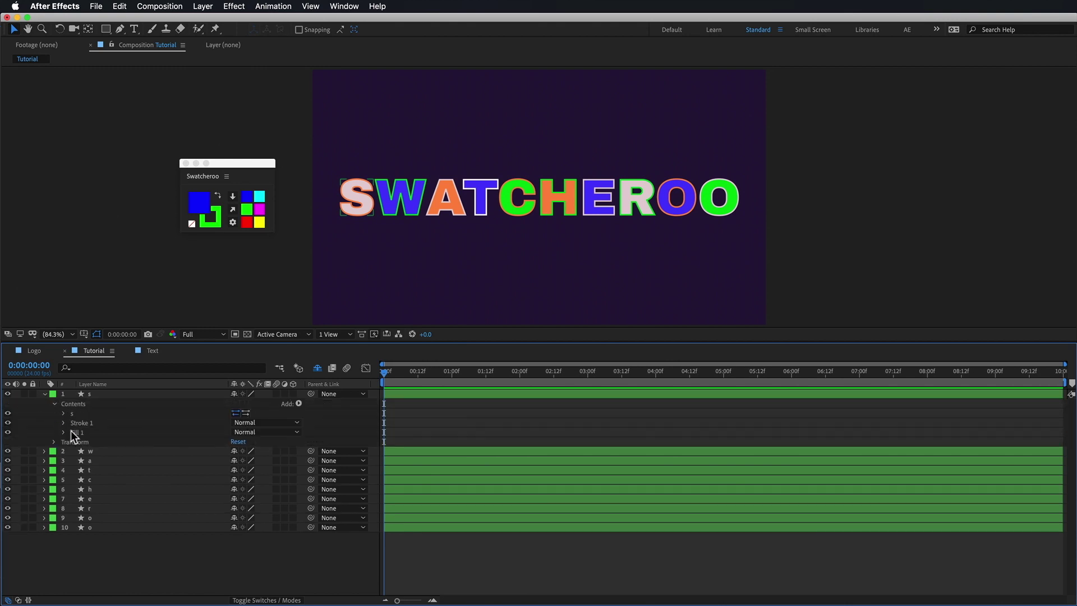
{"action": "left_click", "coordinate": [63, 432]}
{"action": "left_click", "coordinate": [63, 423]}
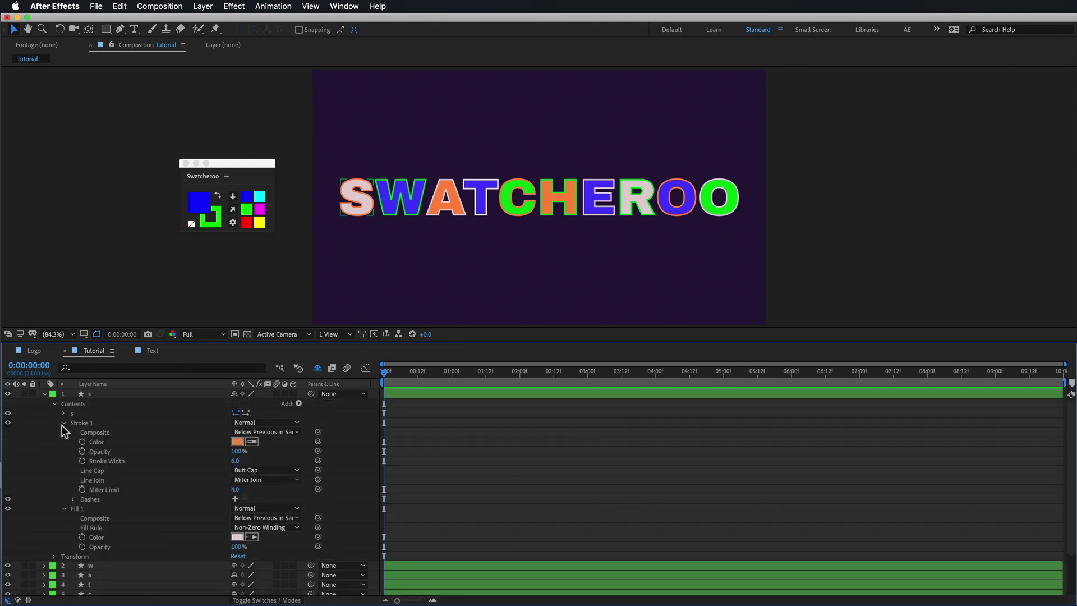
{"action": "left_click", "coordinate": [104, 399]}
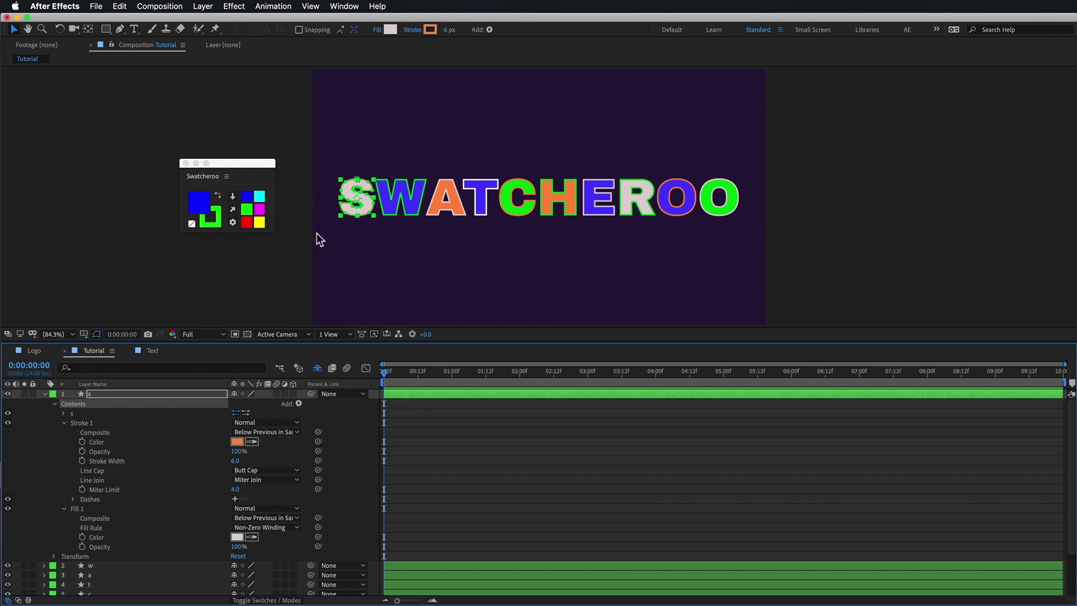
Hide the S path outlines and give the S a blue fill and green stroke.
{"action": "left_click", "coordinate": [96, 334]}
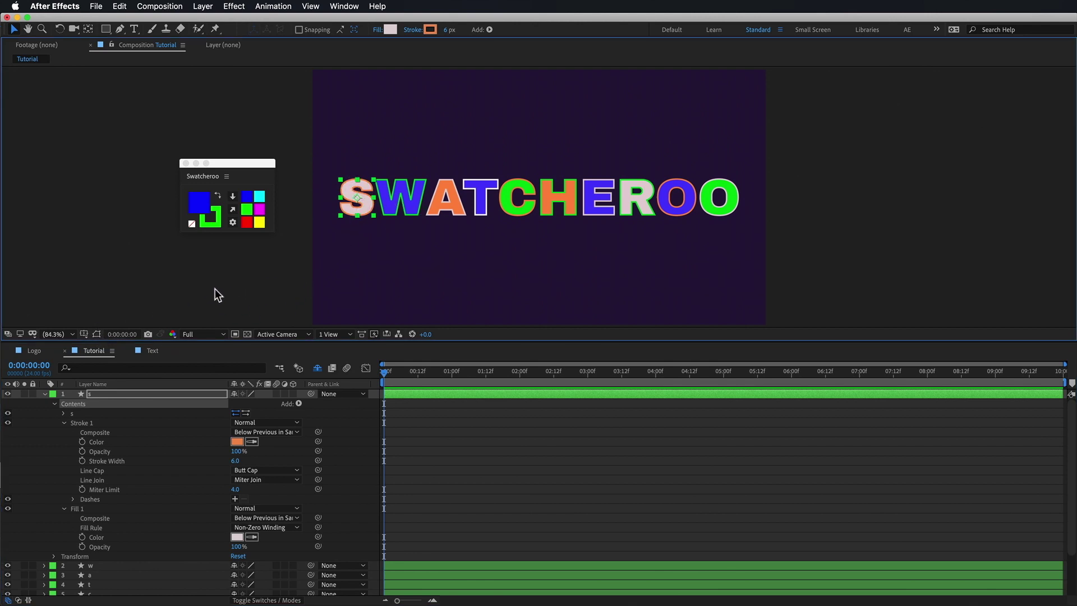
{"action": "left_click", "coordinate": [235, 206]}
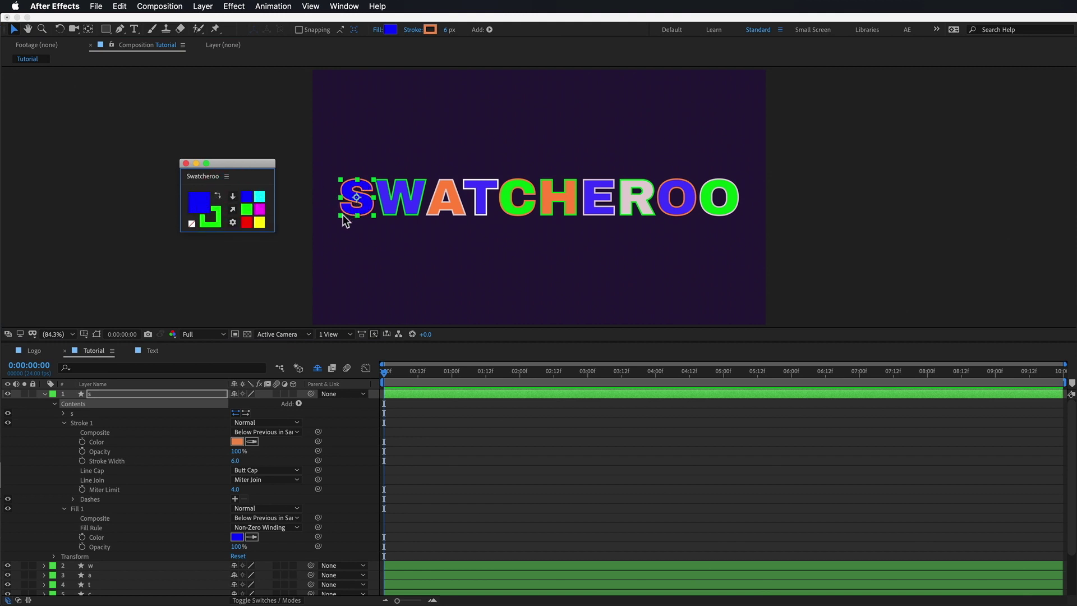
{"action": "left_click", "coordinate": [213, 225]}
{"action": "left_click", "coordinate": [246, 209]}
{"action": "left_click", "coordinate": [297, 202]}
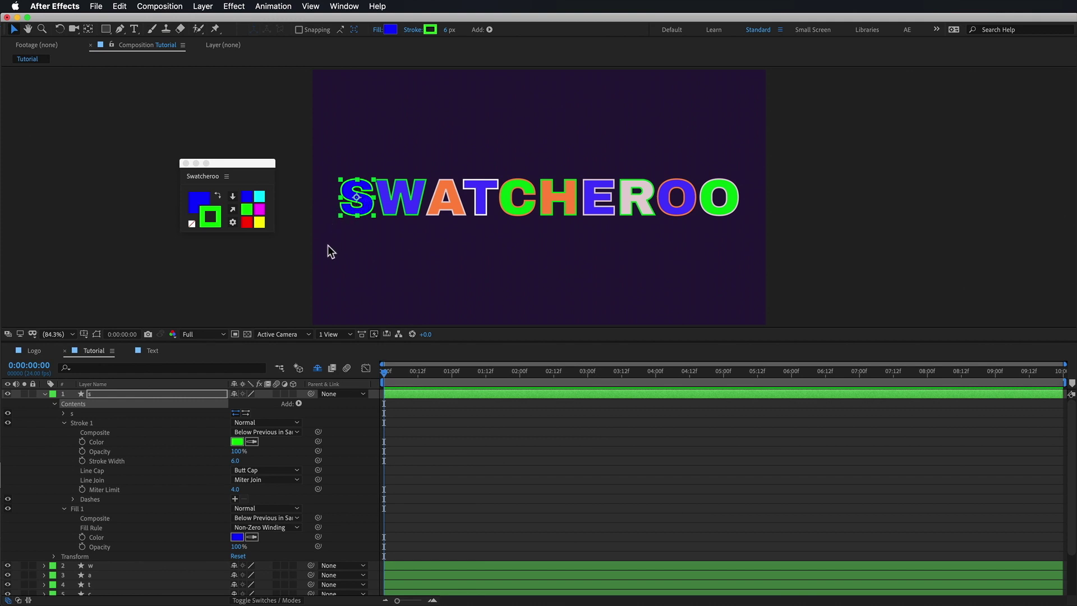
Select the A and Shift-apply the blue fill and green stroke together.
{"action": "left_click", "coordinate": [439, 201]}
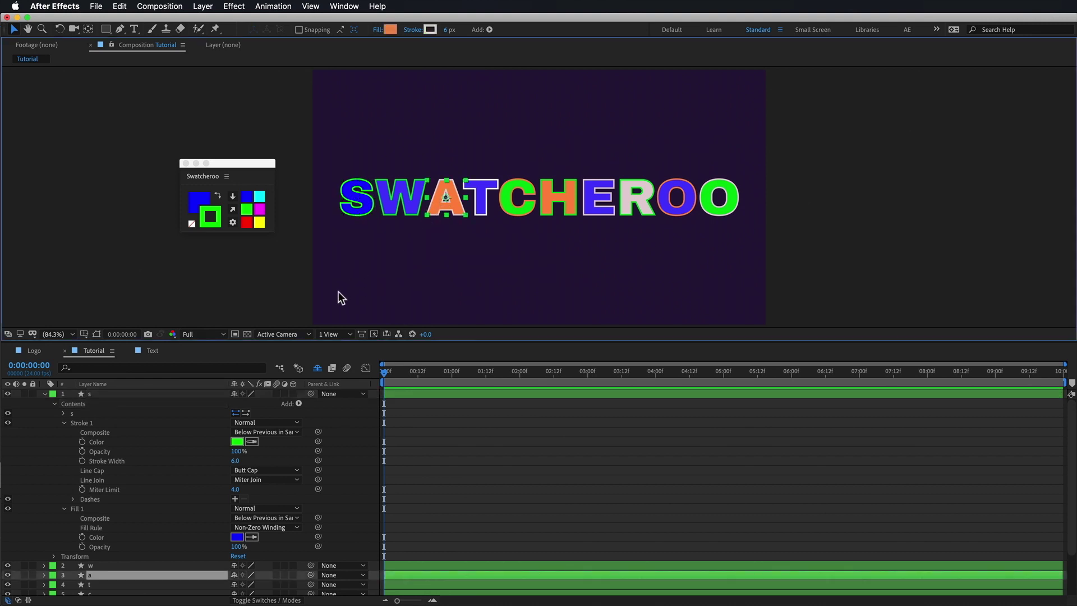
{"action": "key", "text": "shift"}
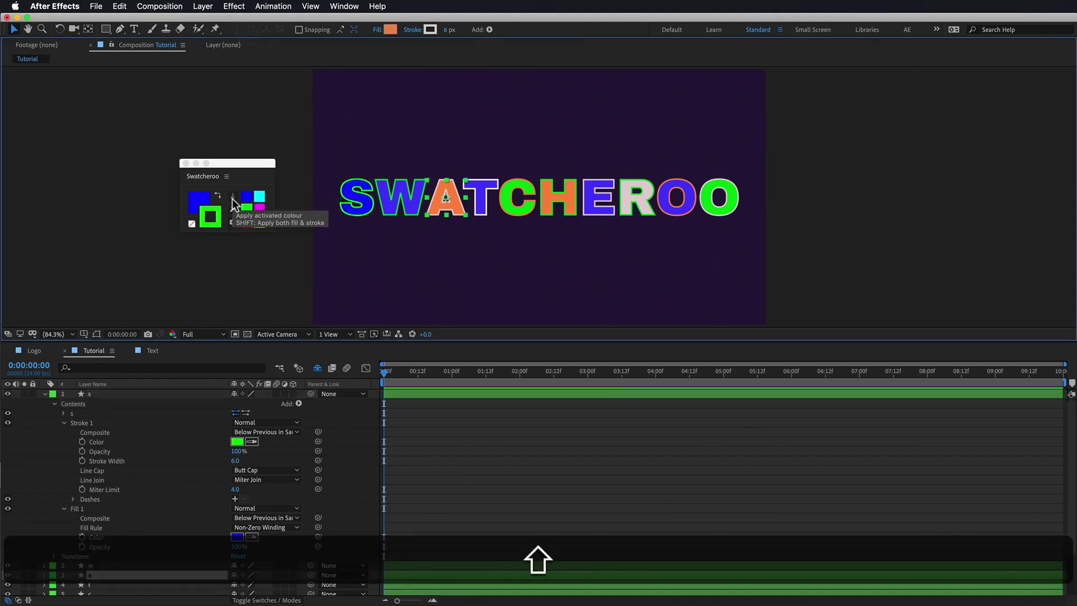
{"action": "left_click", "coordinate": [210, 218]}
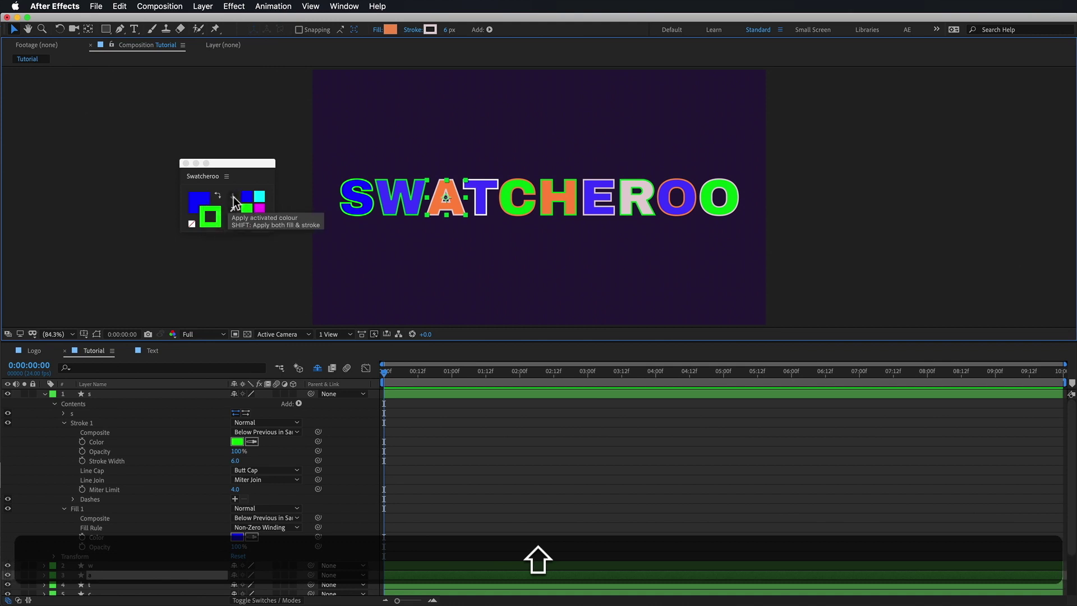
{"action": "left_click", "coordinate": [233, 197], "text": "shift"}
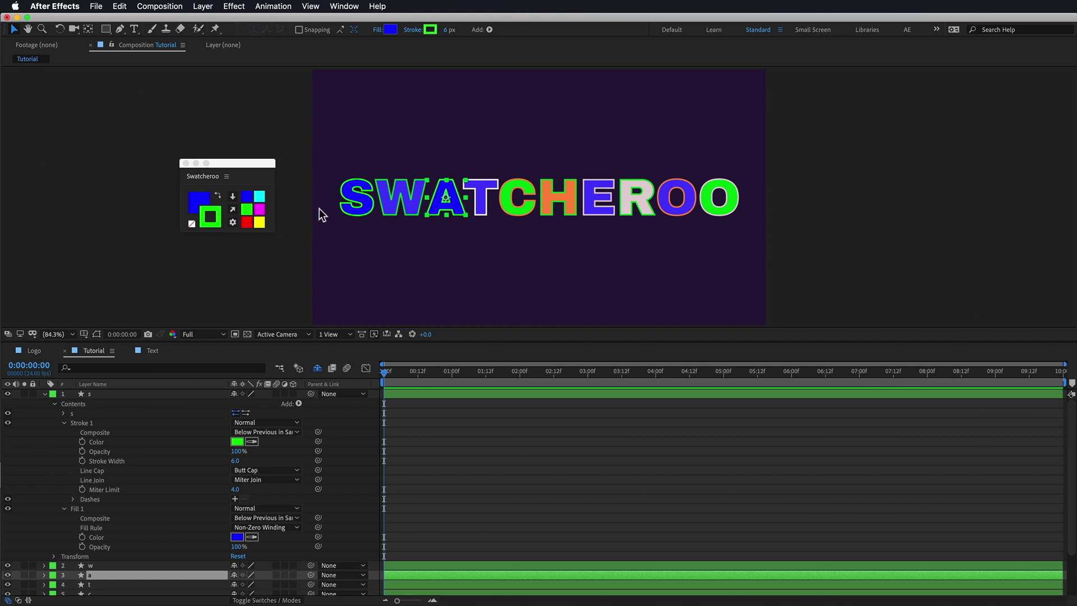
Set the S letter's fill to pale pink E0D2D5, sampled from the R with the Color dialog eyedropper.
{"action": "left_click", "coordinate": [357, 201]}
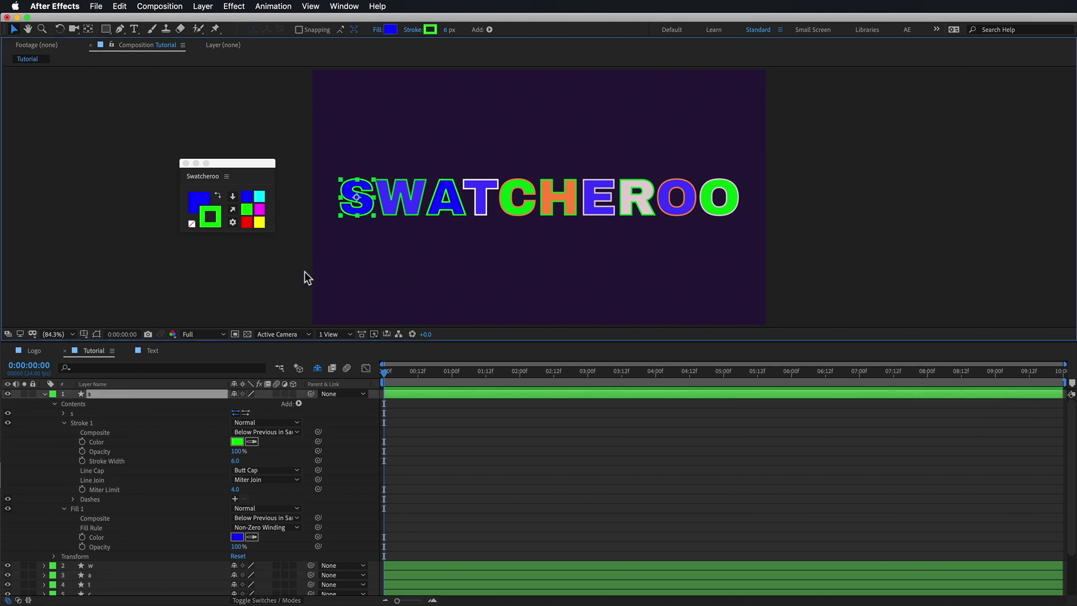
{"action": "left_click", "coordinate": [200, 199]}
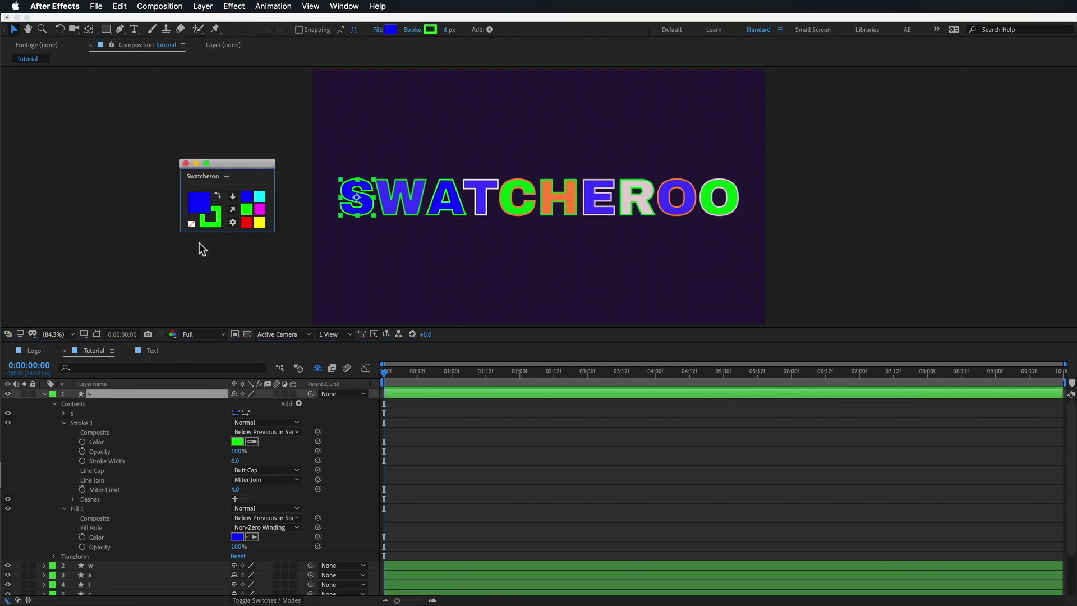
{"action": "left_click", "coordinate": [200, 204]}
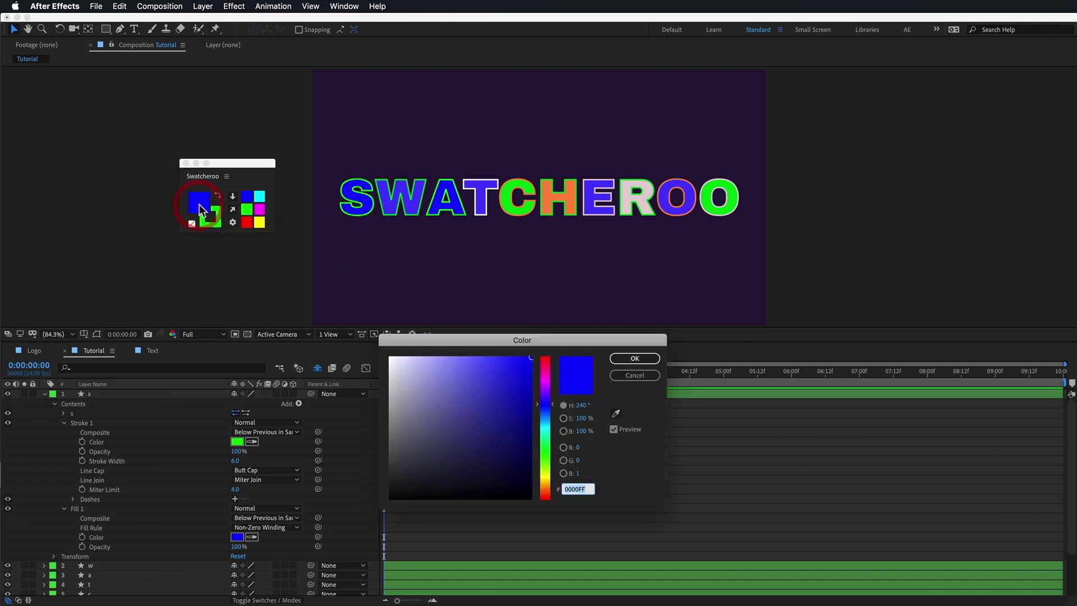
{"action": "left_click_drag", "start_coordinate": [499, 337], "coordinate": [509, 251]}
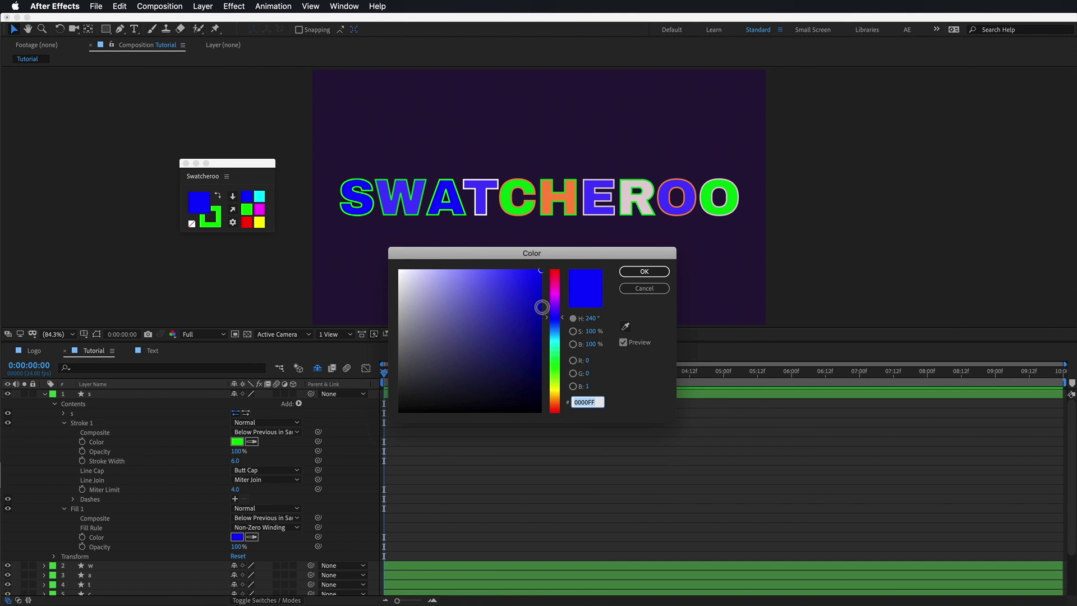
{"action": "left_click", "coordinate": [626, 326]}
{"action": "left_click", "coordinate": [625, 199]}
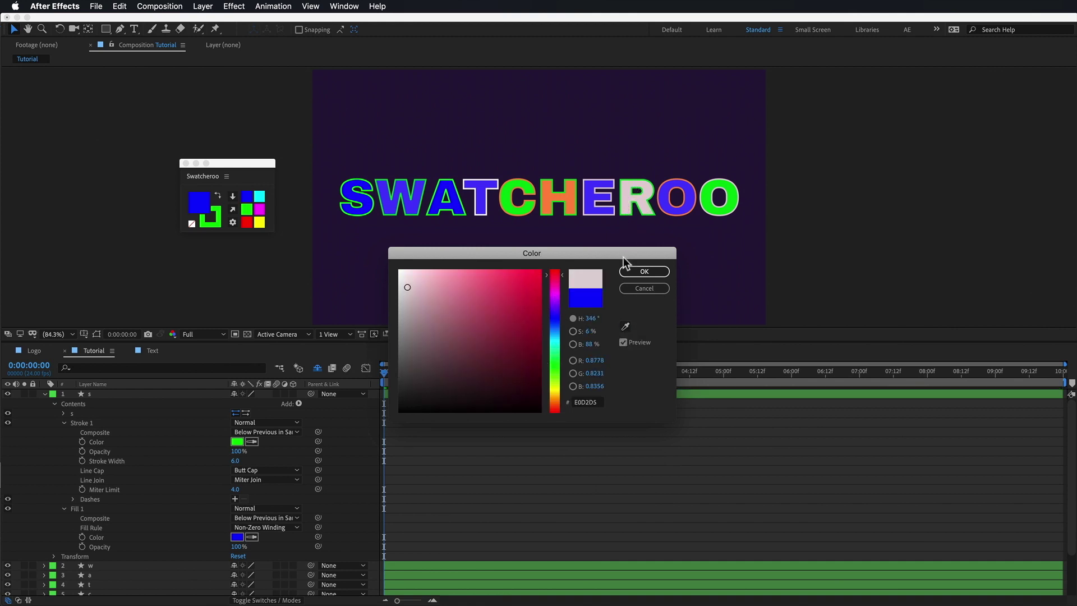
{"action": "left_click", "coordinate": [644, 272]}
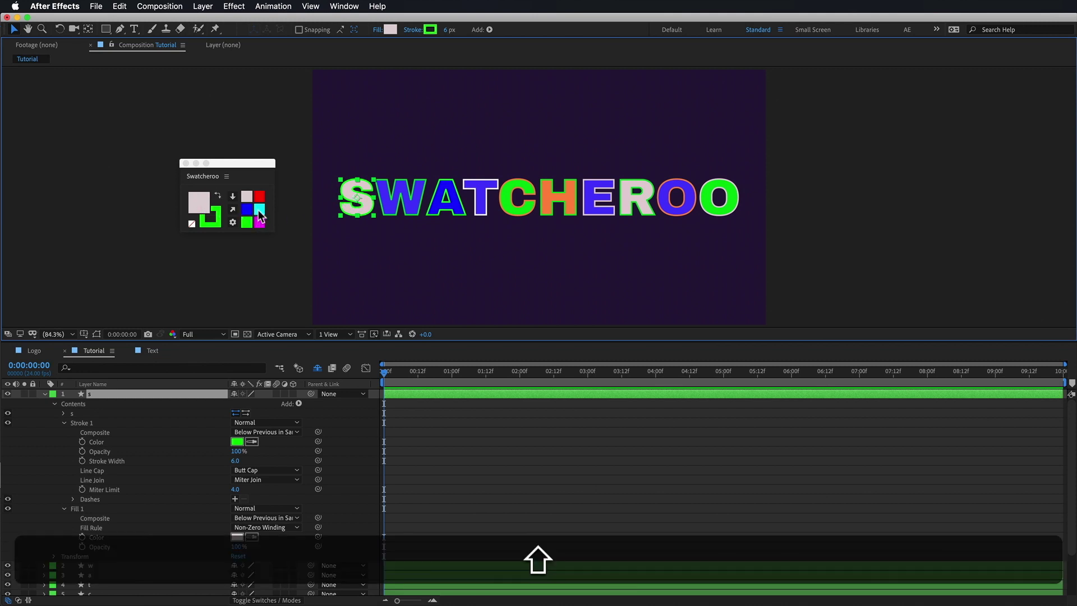
Apply the cyan swatch as the S letter's fill.
{"action": "left_click", "coordinate": [259, 210]}
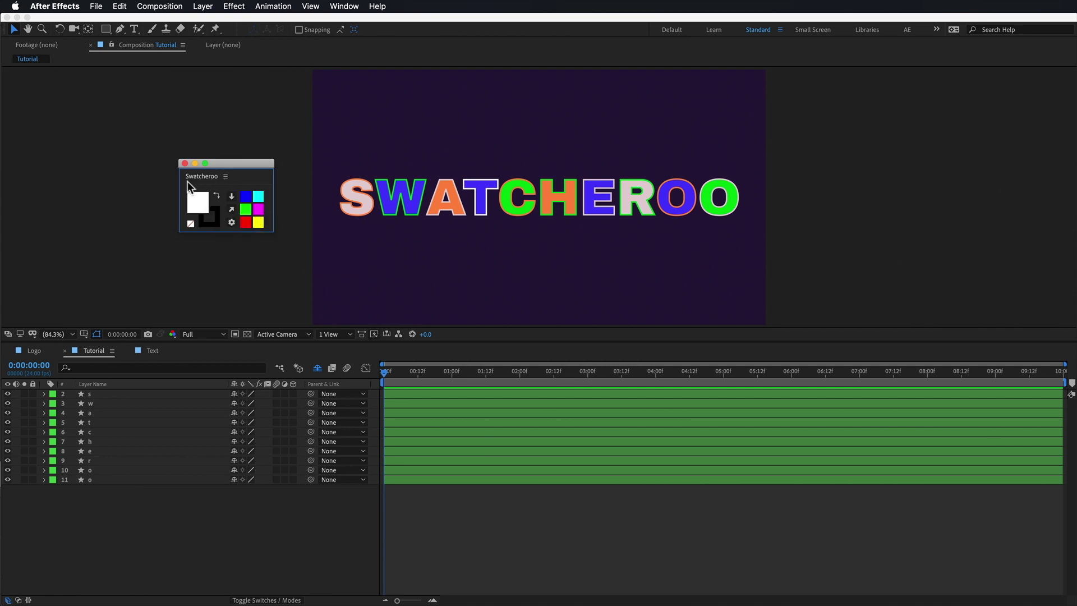
Select the S, hide its path outline, and read its pale pink fill and orange stroke into Swatcheroo.
{"action": "left_click", "coordinate": [353, 203]}
{"action": "left_click", "coordinate": [354, 200]}
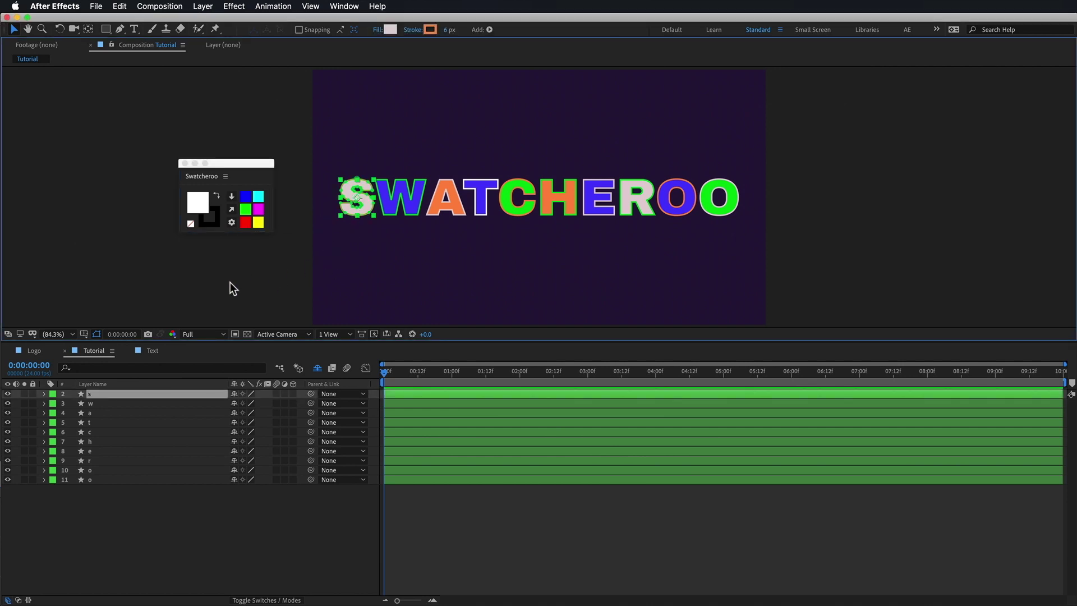
{"action": "left_click", "coordinate": [100, 334]}
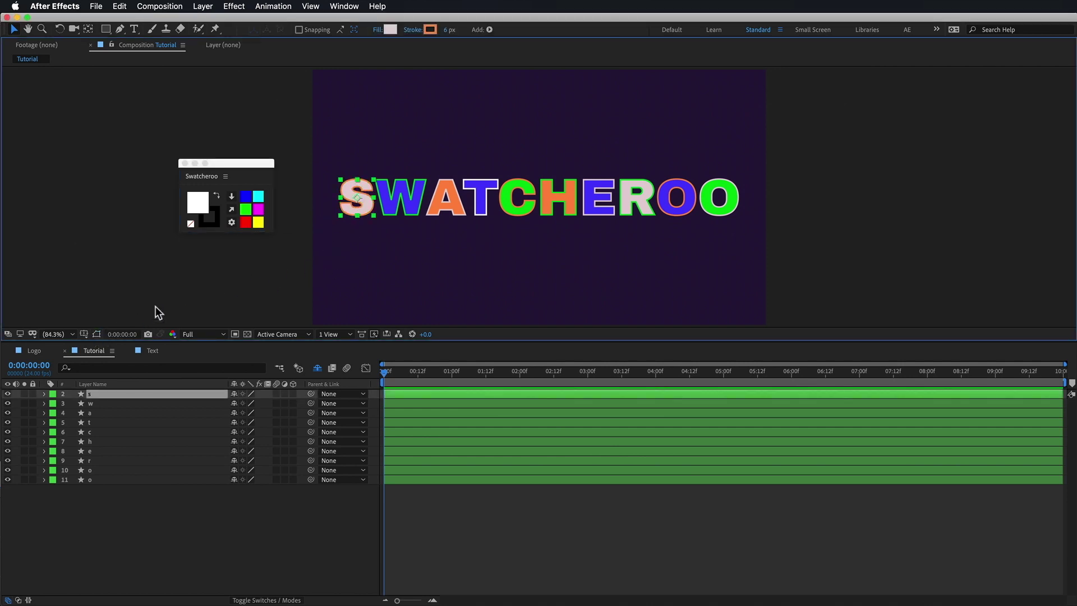
{"action": "left_click", "coordinate": [232, 211]}
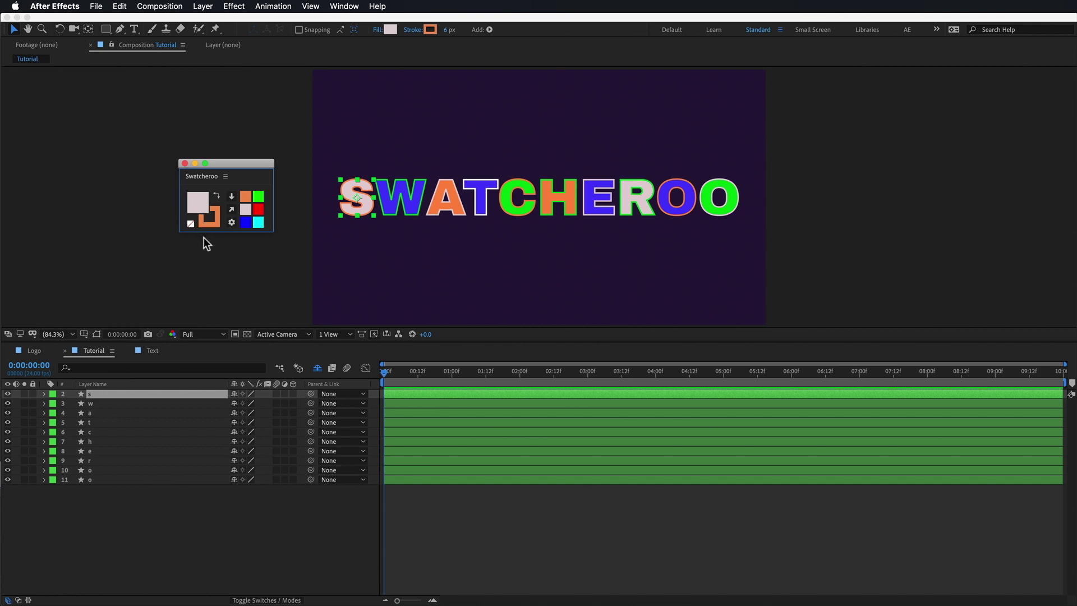
Delete Fill 1 from the w layer, leaving the W as an outline, and read its colours.
{"action": "left_click", "coordinate": [44, 404]}
{"action": "left_click", "coordinate": [54, 414]}
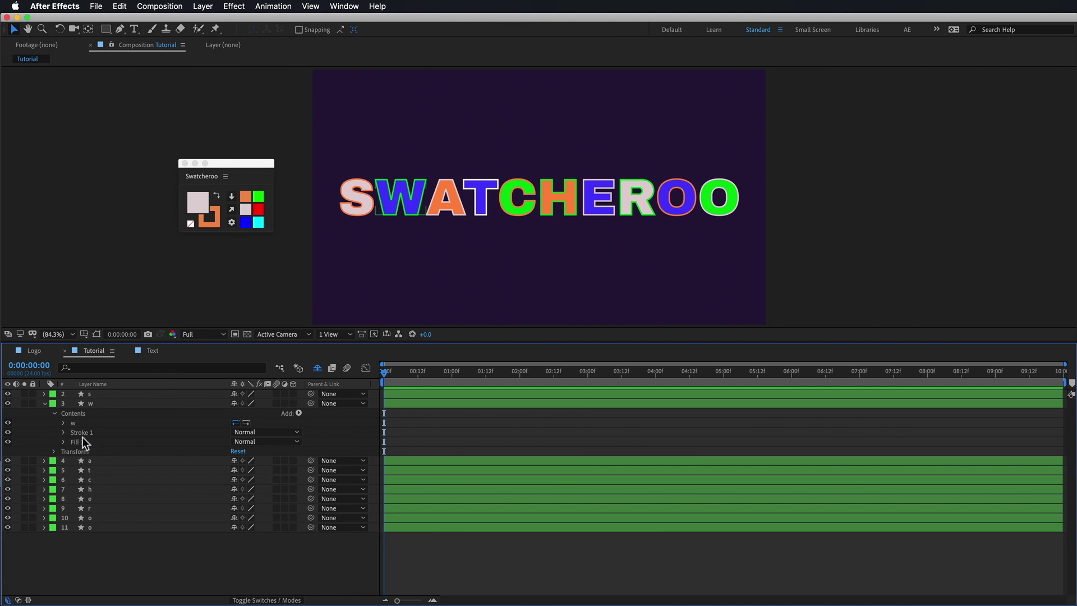
{"action": "left_click", "coordinate": [107, 429]}
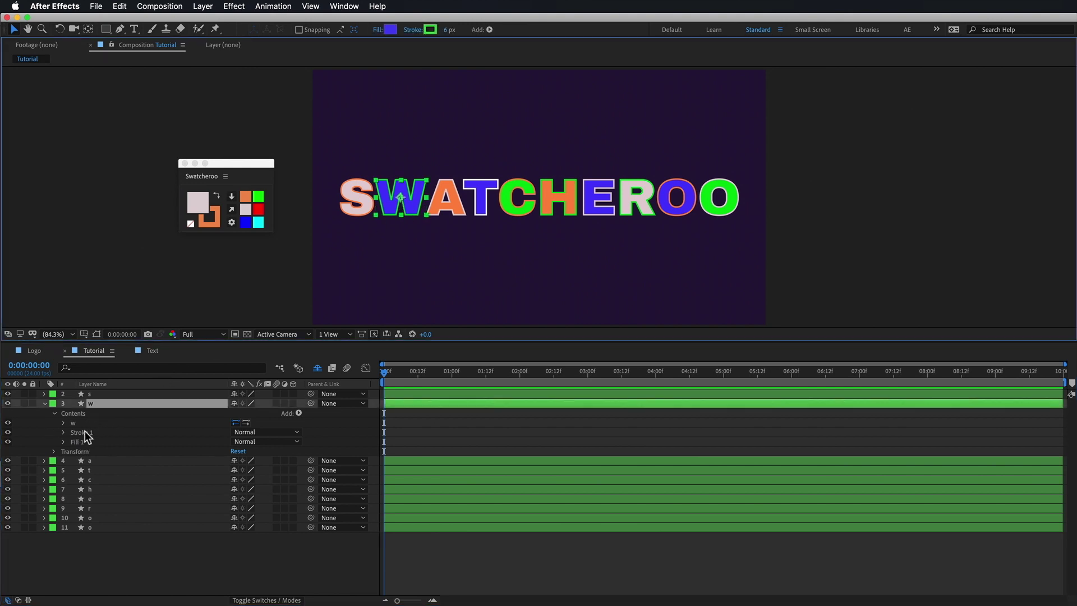
{"action": "left_click", "coordinate": [78, 443]}
{"action": "key", "text": "Delete"}
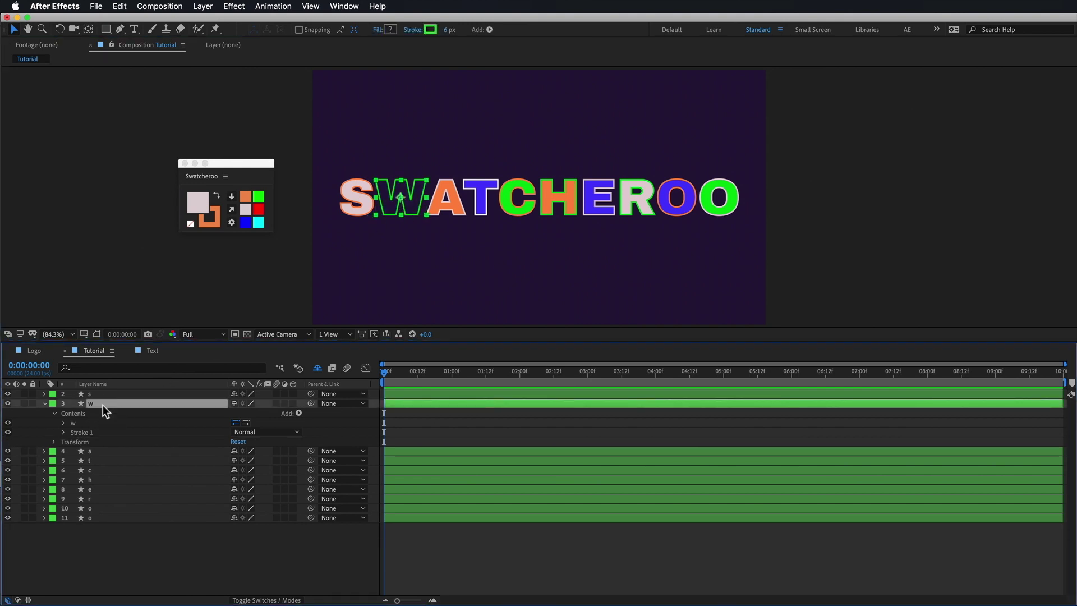
{"action": "left_click", "coordinate": [231, 210]}
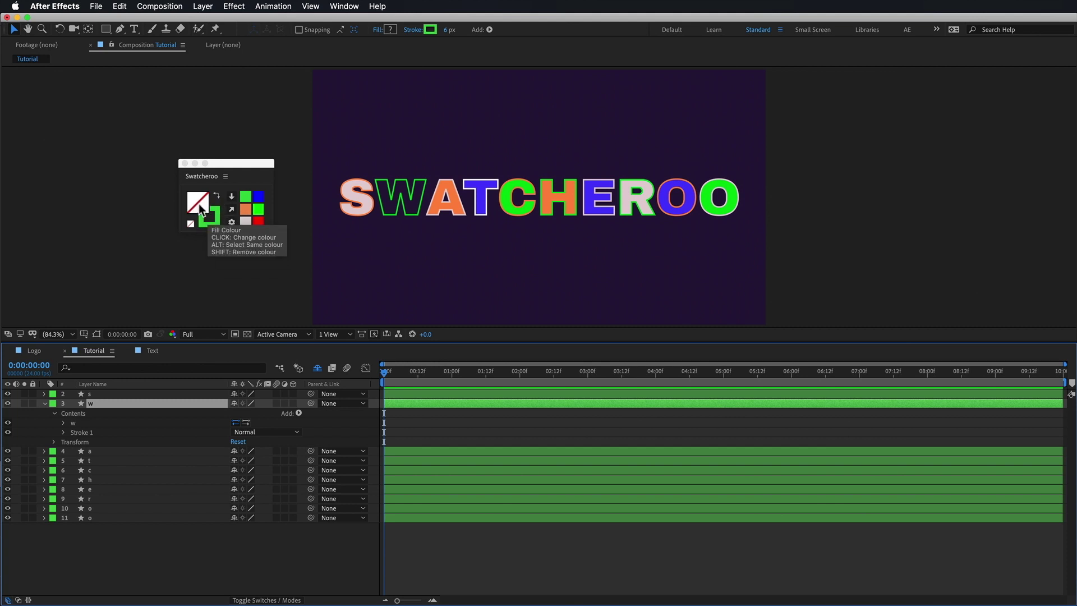
Select all the letters S through O, Shift-apply the Swatcheroo colours, then deselect.
{"action": "left_click", "coordinate": [350, 178]}
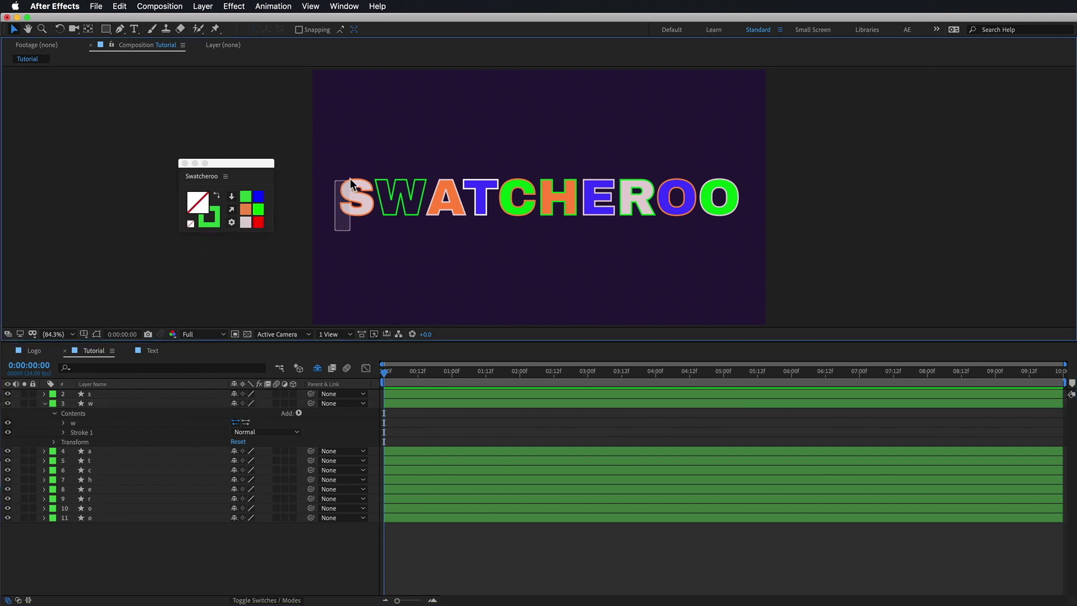
{"action": "mouse_move", "coordinate": [432, 242]}
{"action": "left_mouse_down"}
{"action": "mouse_move", "coordinate": [606, 196]}
{"action": "mouse_move", "coordinate": [721, 200]}
{"action": "left_mouse_up"}
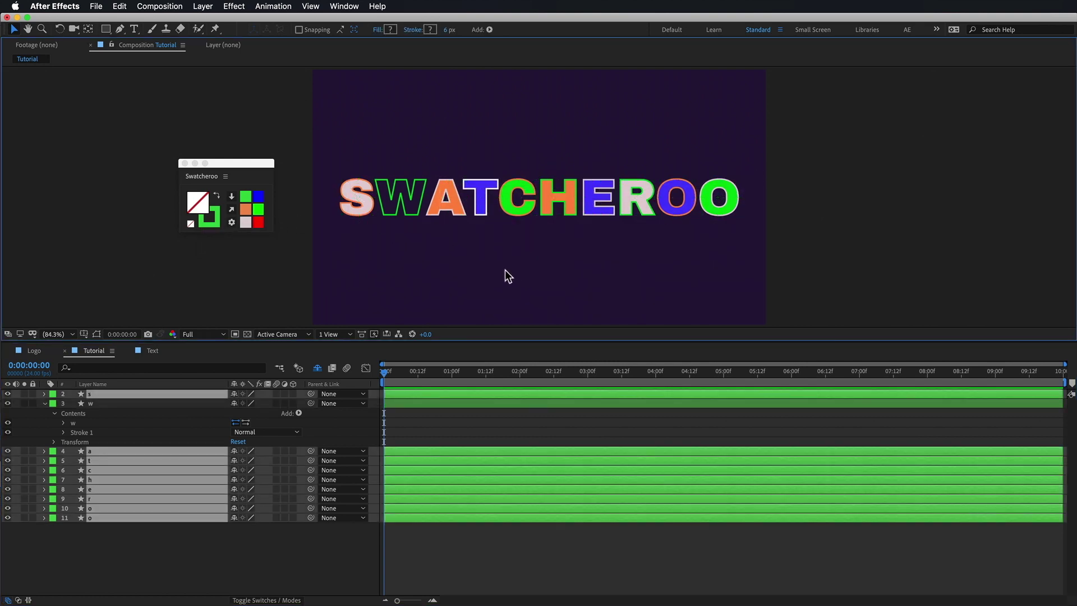
{"action": "left_click", "coordinate": [232, 197], "text": "shift"}
{"action": "left_click", "coordinate": [306, 235]}
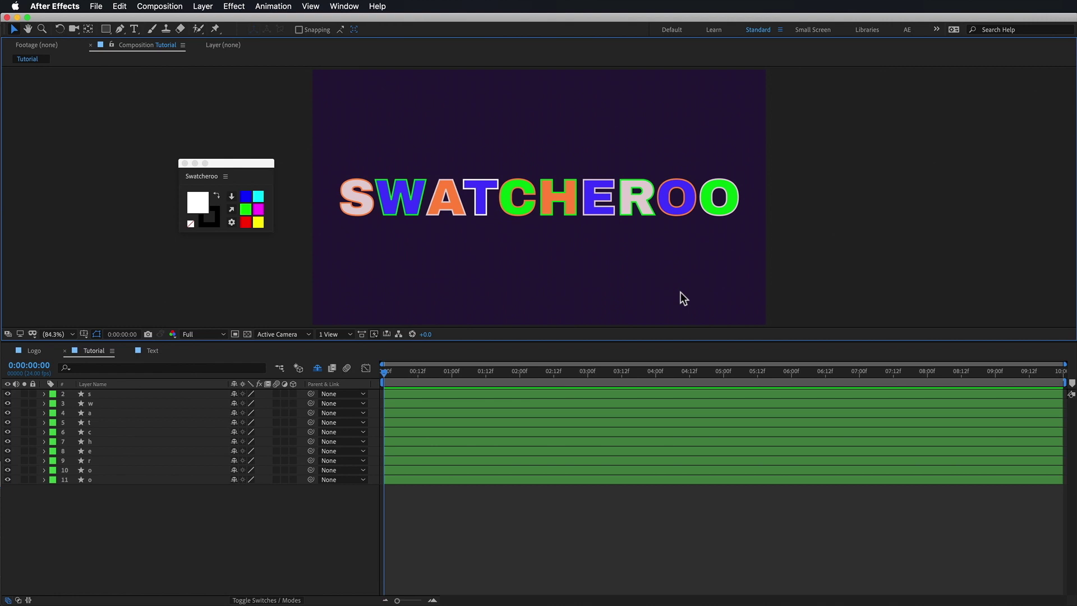
{"action": "left_click", "coordinate": [440, 234]}
{"action": "left_click", "coordinate": [402, 209]}
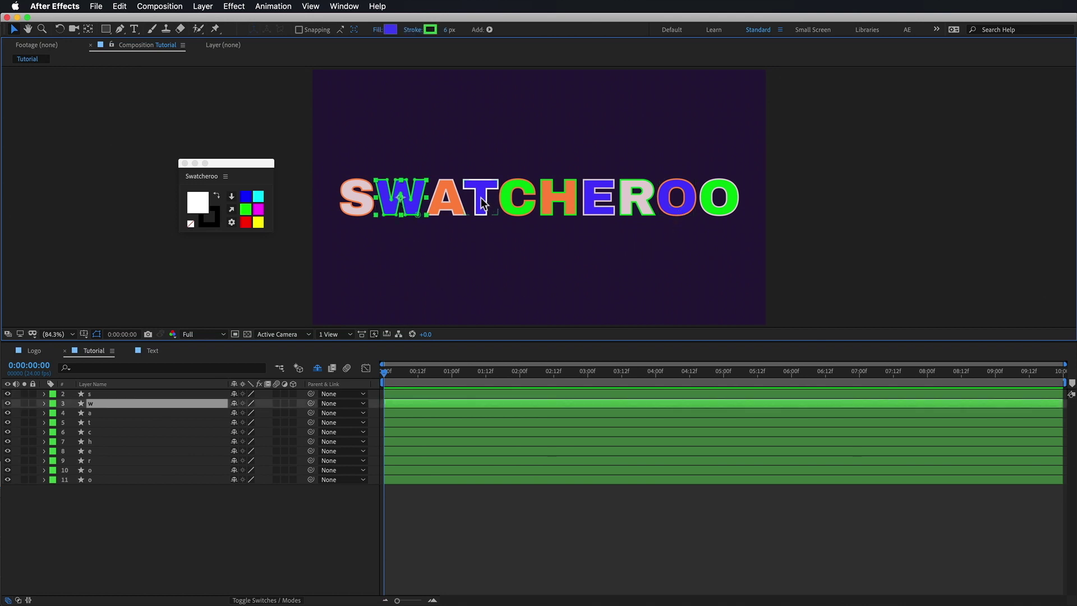
{"action": "left_click", "coordinate": [481, 205]}
{"action": "left_click", "coordinate": [404, 192], "text": "shift"}
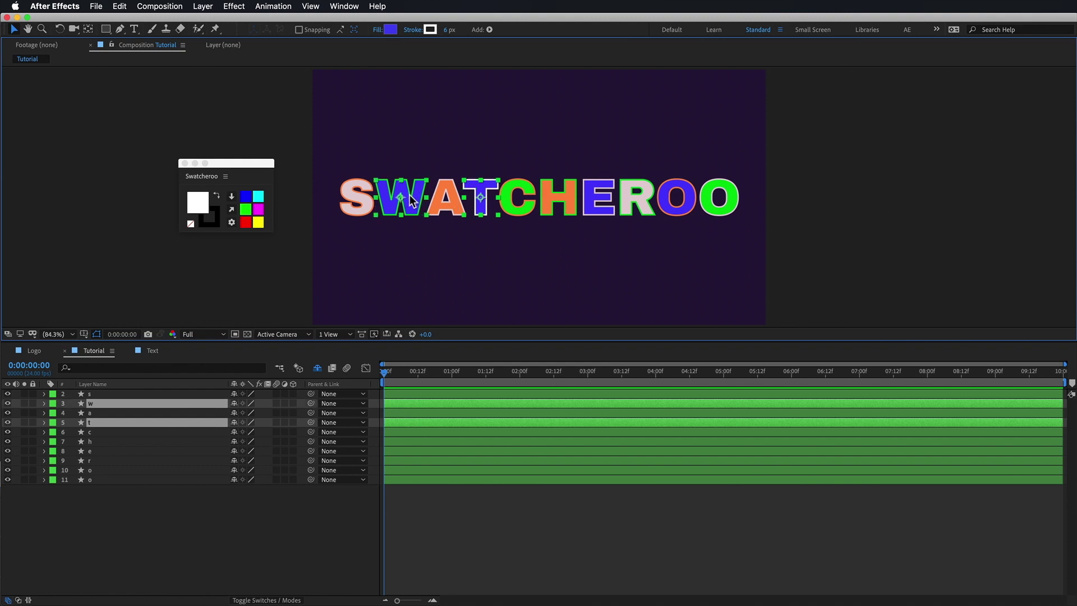
{"action": "left_click", "coordinate": [595, 209], "text": "shift"}
{"action": "left_click", "coordinate": [689, 212], "text": "shift"}
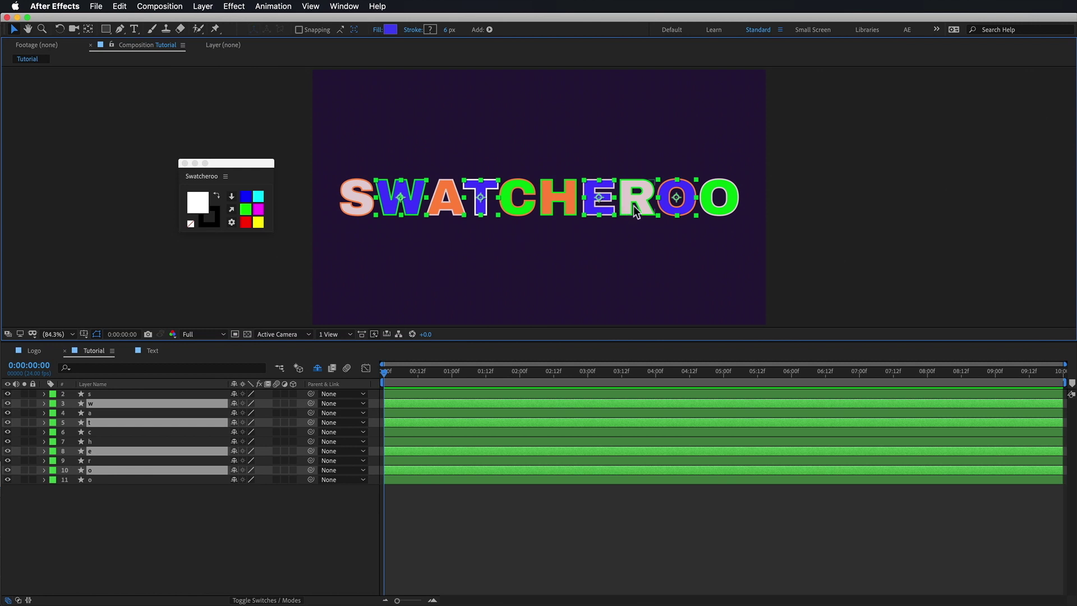
{"action": "left_click", "coordinate": [449, 206]}
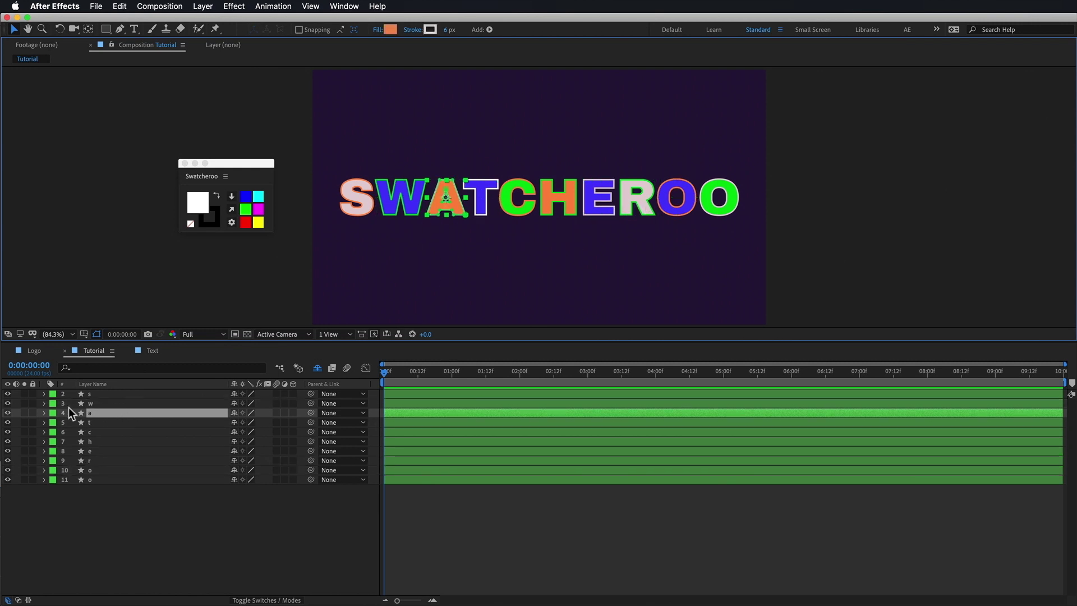
{"action": "left_click", "coordinate": [44, 413]}
{"action": "left_click", "coordinate": [54, 423]}
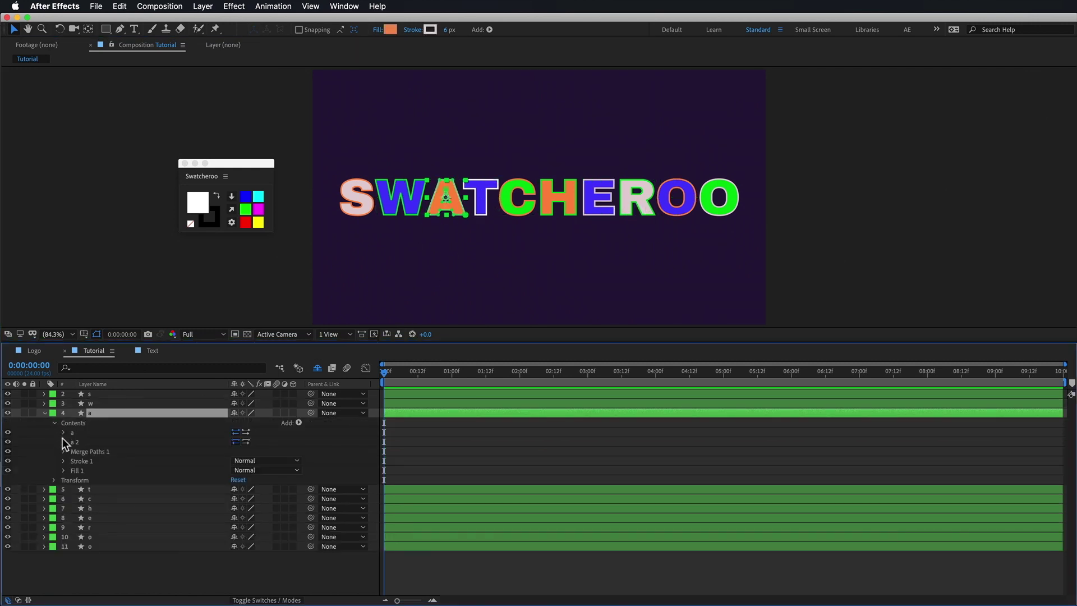
{"action": "left_click", "coordinate": [63, 470]}
{"action": "left_click", "coordinate": [44, 413]}
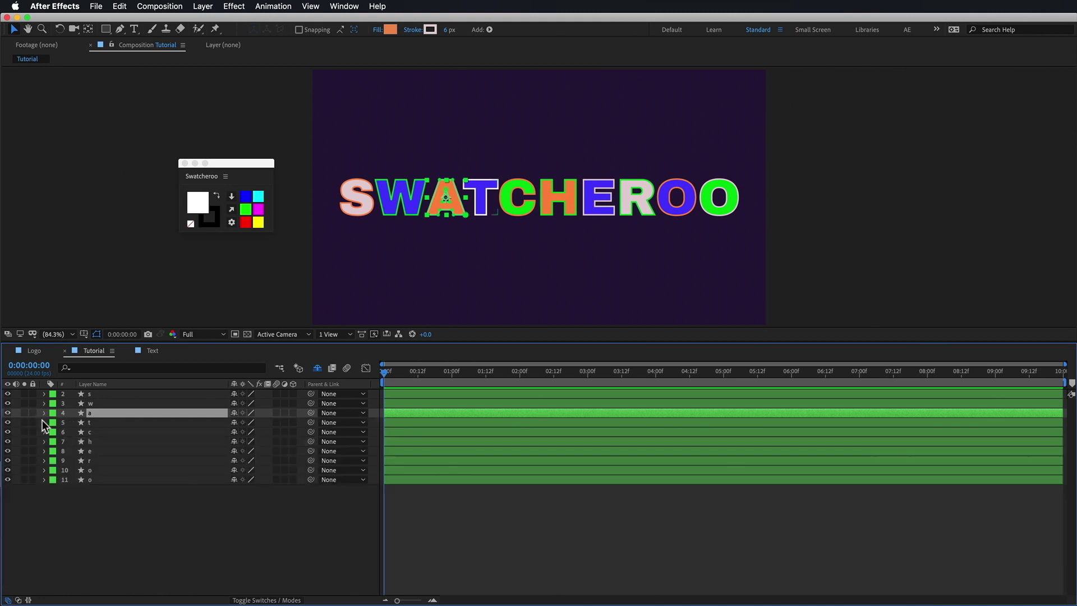
{"action": "left_click", "coordinate": [437, 277]}
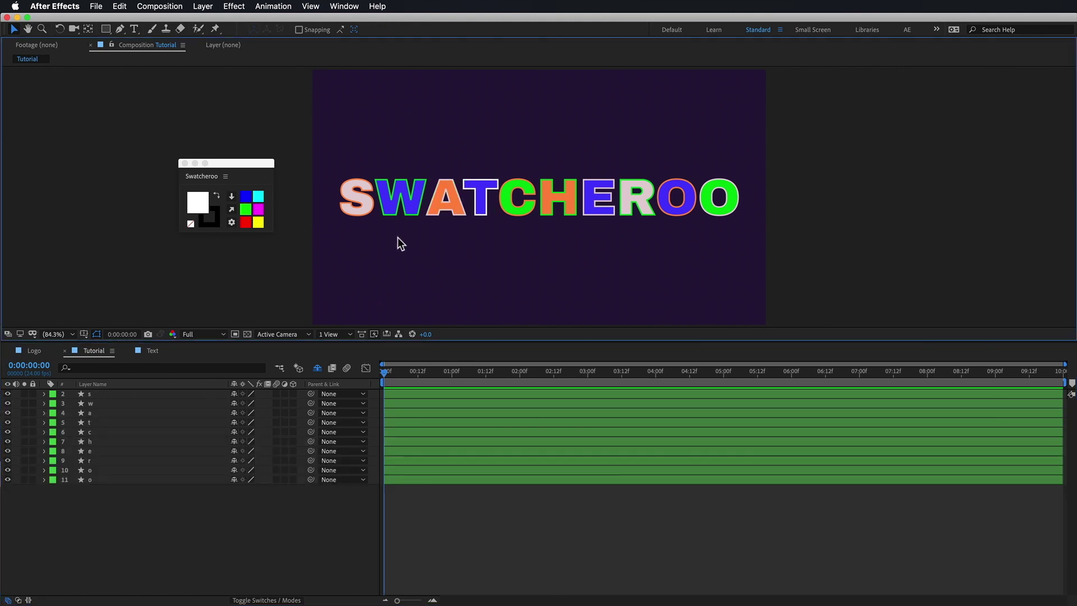
Read the W's blue fill and green stroke, then Option-click the fill to select W, T, E and O.
{"action": "left_click", "coordinate": [401, 207]}
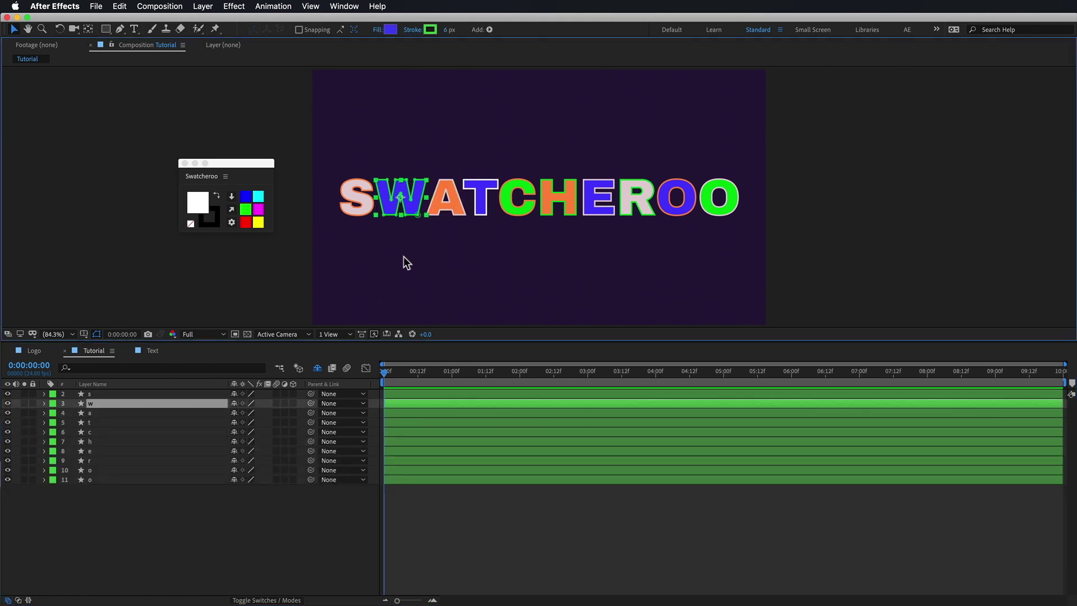
{"action": "left_click", "coordinate": [230, 215]}
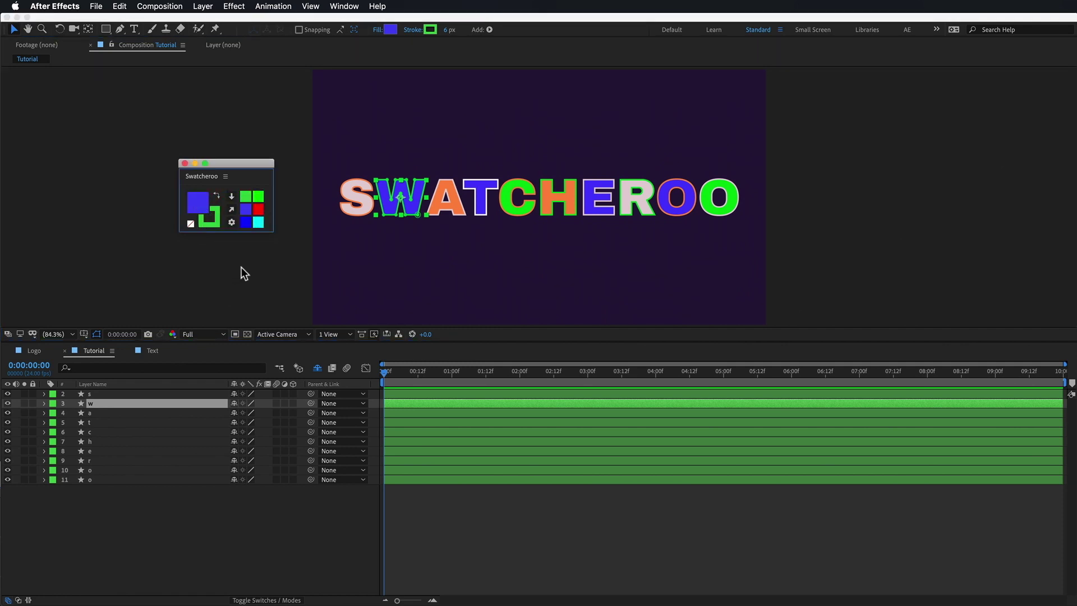
{"action": "left_click", "coordinate": [191, 514]}
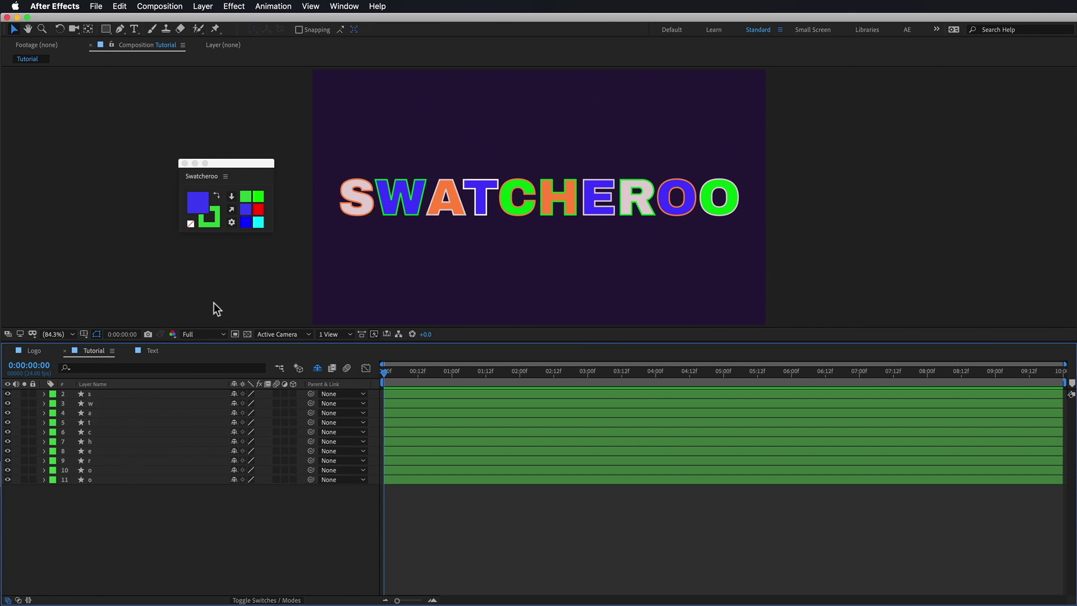
{"action": "key", "text": "alt"}
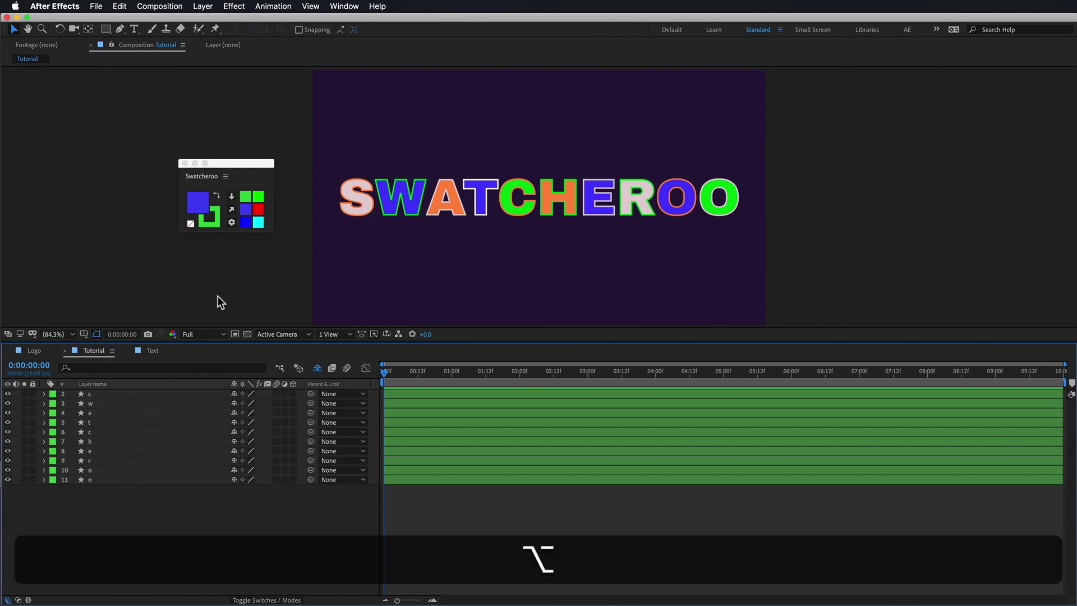
{"action": "left_click", "coordinate": [198, 203], "text": "alt"}
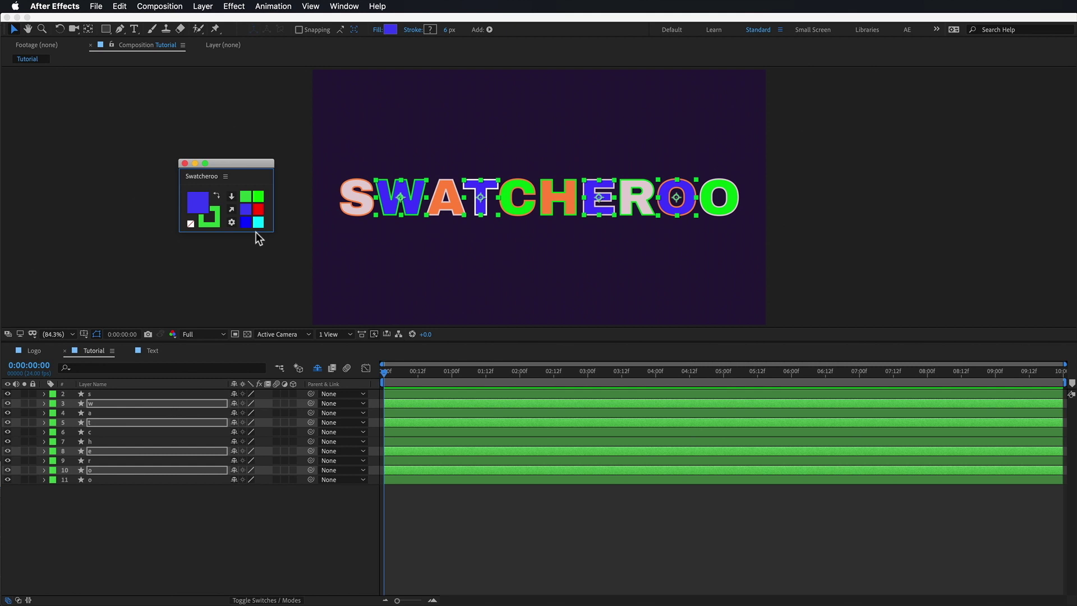
{"action": "left_click", "coordinate": [198, 201]}
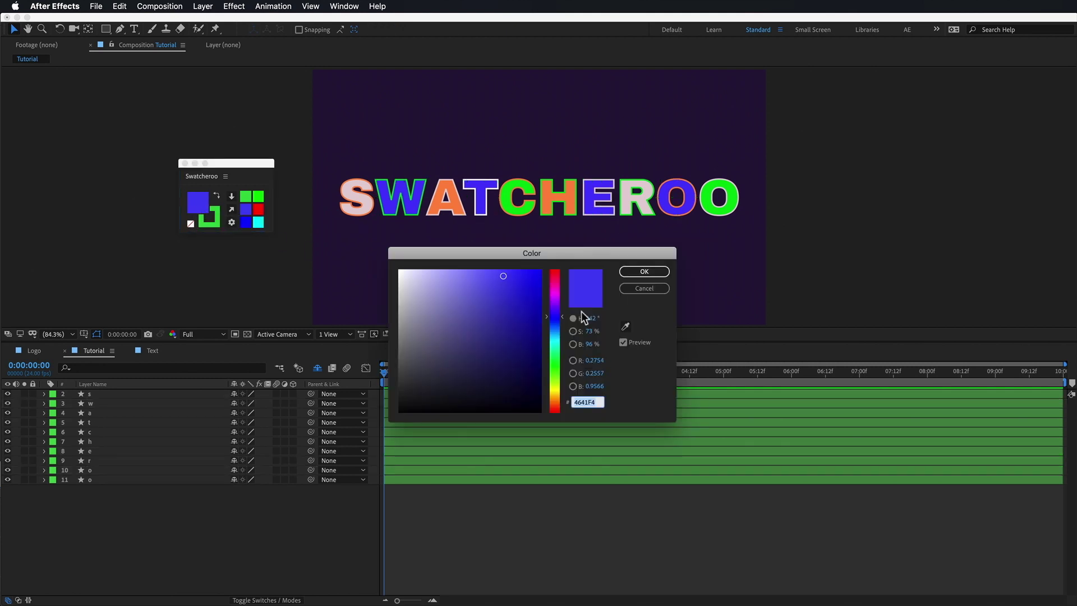
{"action": "left_click_drag", "start_coordinate": [555, 317], "coordinate": [554, 286]}
{"action": "left_click", "coordinate": [628, 289]}
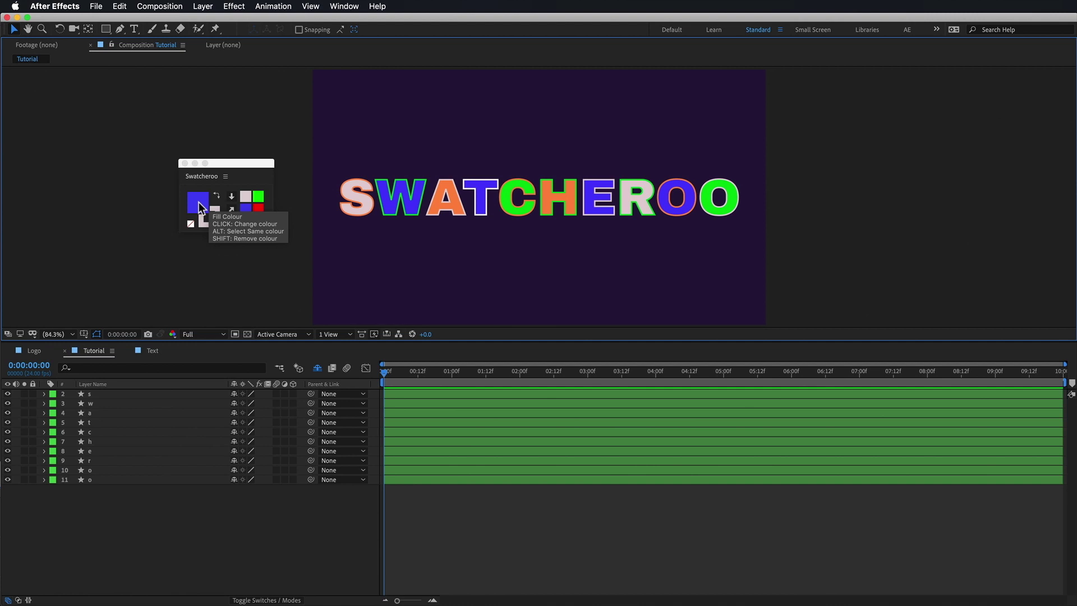
Swap Swatcheroo's fill and stroke colours back and forth a few times.
{"action": "left_click", "coordinate": [217, 196]}
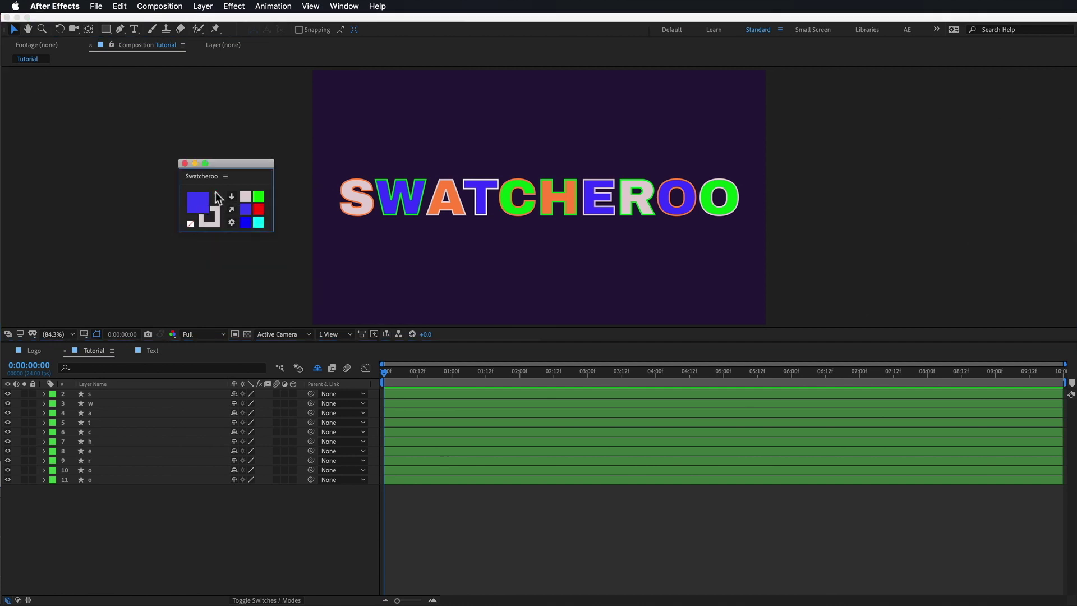
{"action": "double_click", "coordinate": [218, 197]}
{"action": "left_click", "coordinate": [218, 198]}
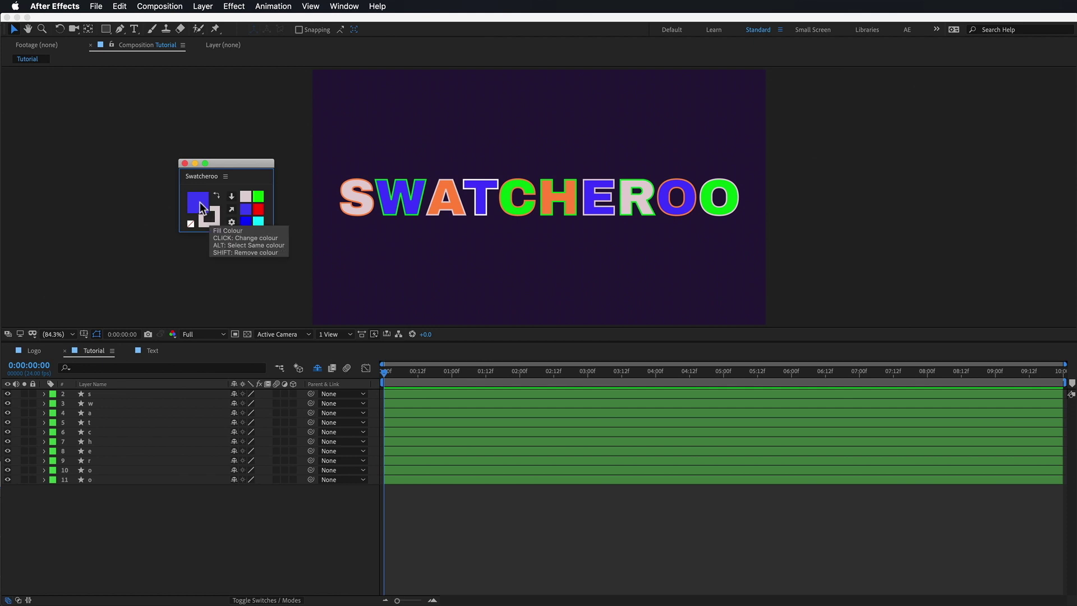
Swap the fill and stroke colours of the T and E letters, then deselect them.
{"action": "left_click", "coordinate": [592, 203]}
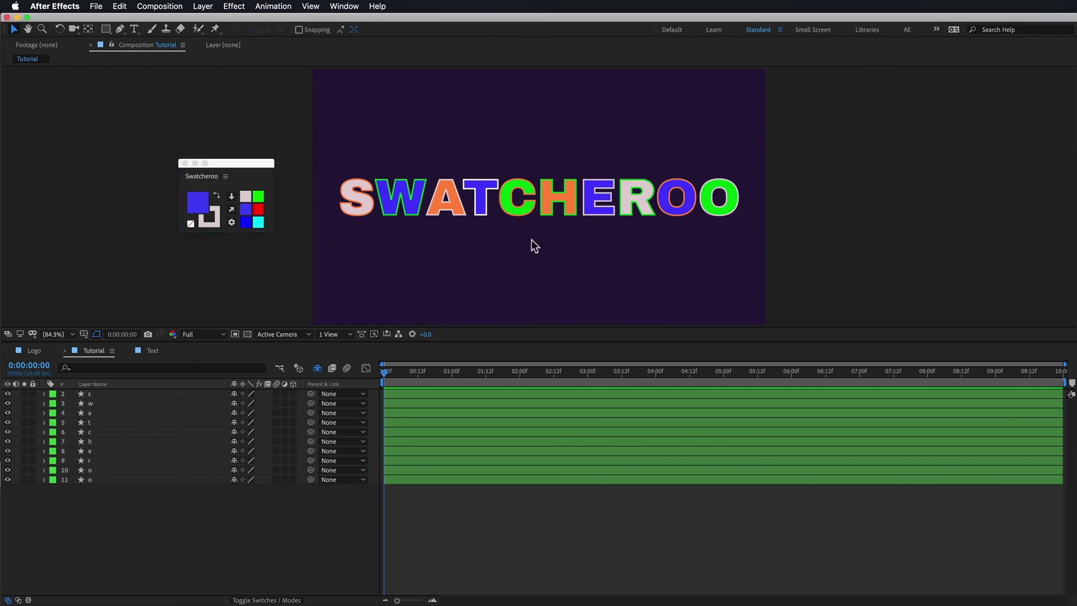
{"action": "left_click", "coordinate": [599, 206]}
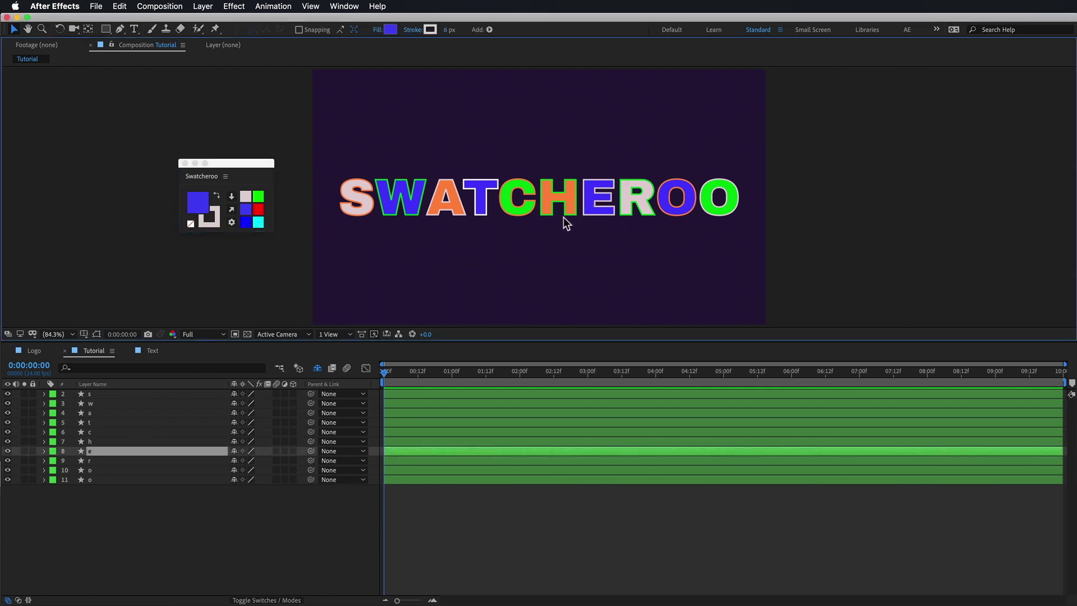
{"action": "left_click", "coordinate": [493, 209], "text": "shift"}
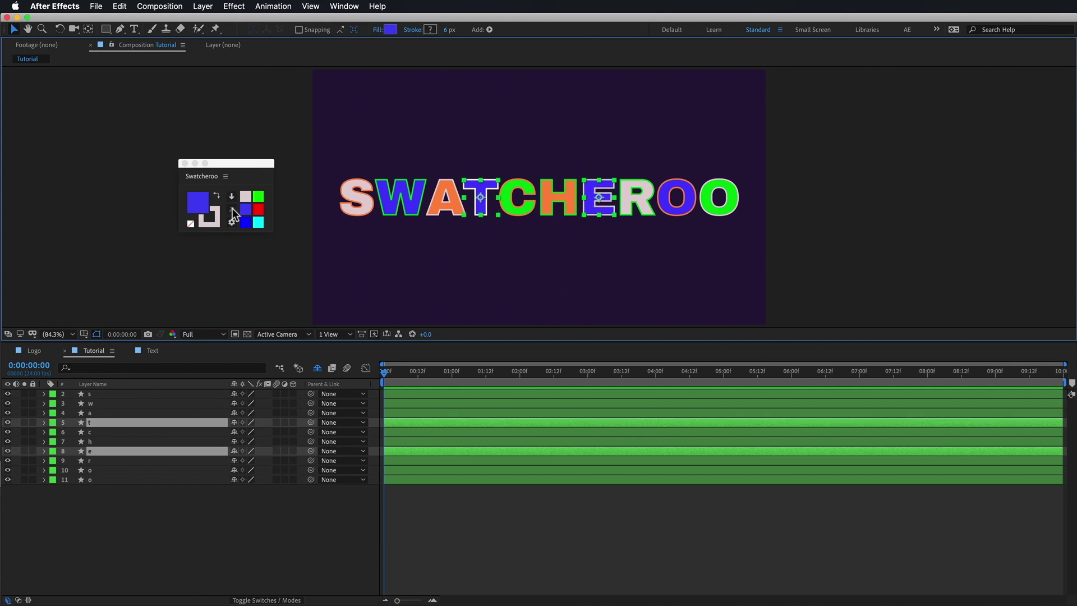
{"action": "left_click", "coordinate": [218, 195]}
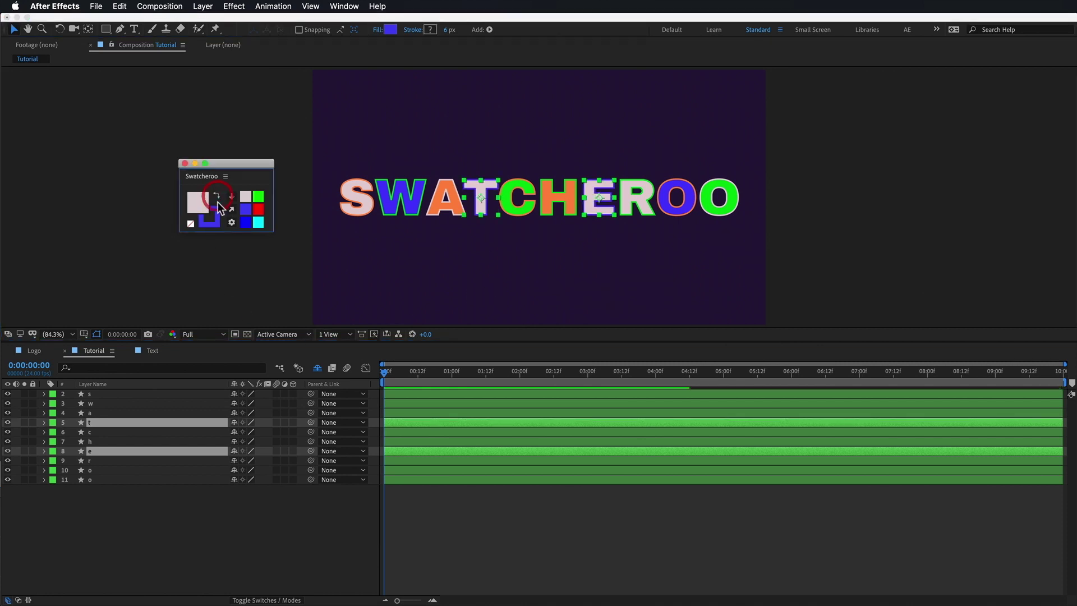
{"action": "left_click", "coordinate": [277, 274]}
{"action": "left_click", "coordinate": [483, 241]}
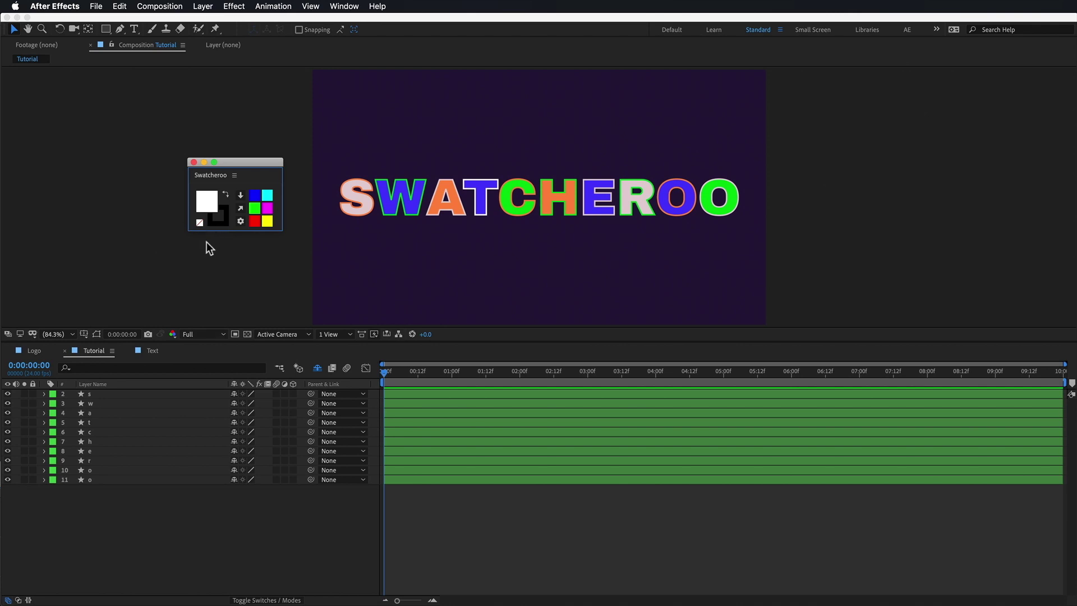
Set Swatcheroo's fill to None and bring the black stroke swatch to the front.
{"action": "left_click", "coordinate": [200, 222]}
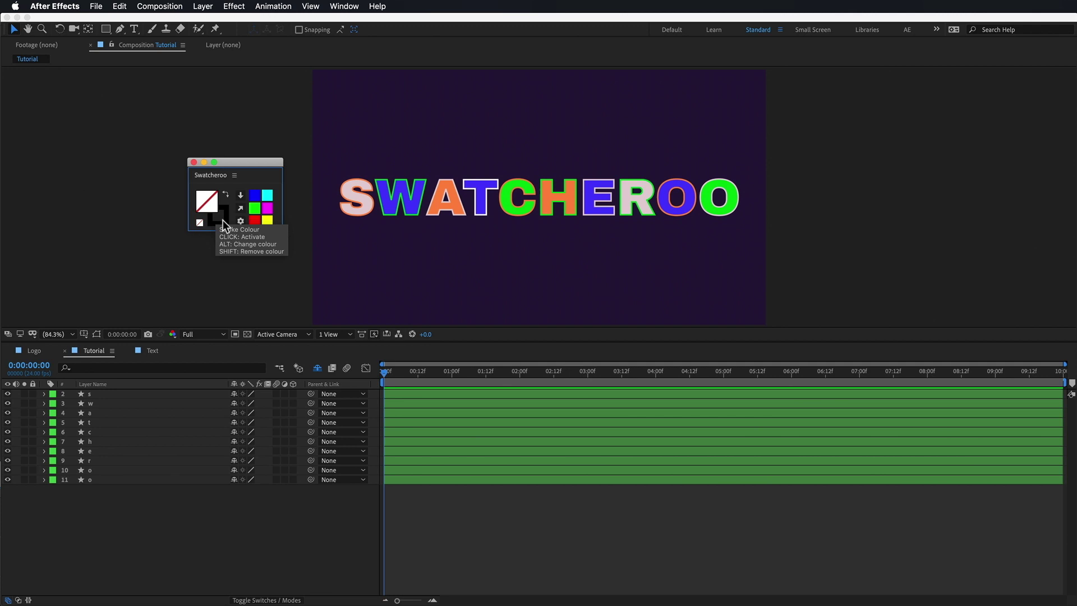
{"action": "left_click", "coordinate": [223, 221]}
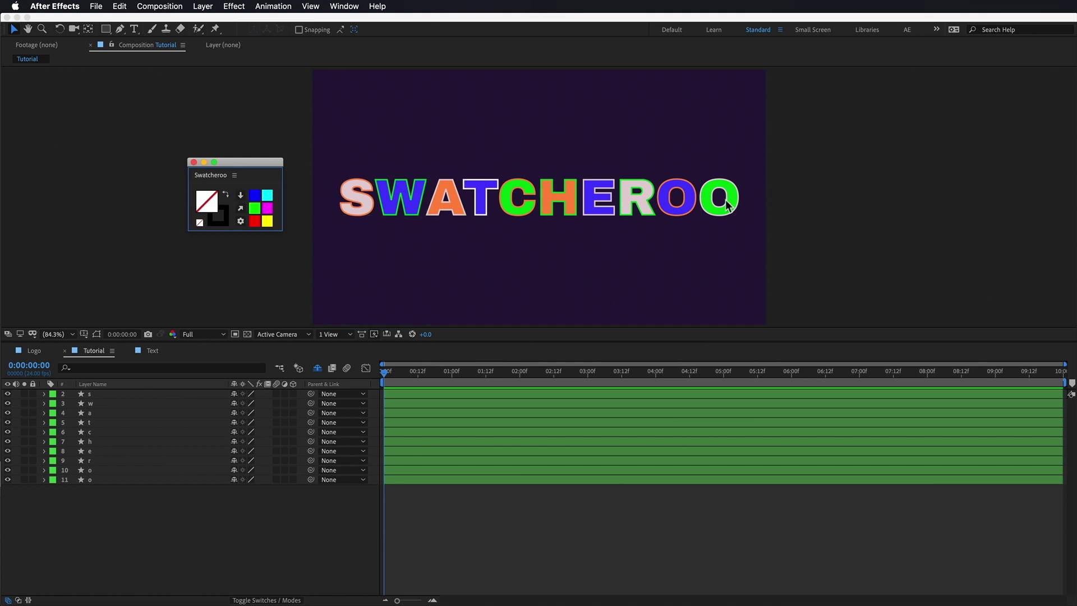
Remove the fill from letters S through H using Swatcheroo's None swatch.
{"action": "left_click", "coordinate": [327, 166]}
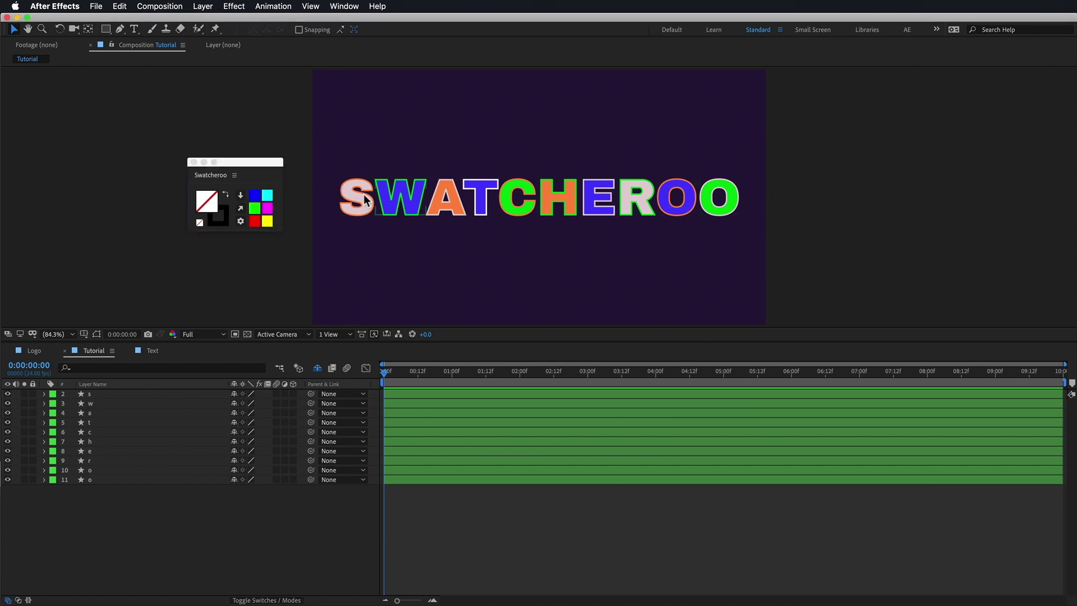
{"action": "left_click_drag", "start_coordinate": [323, 167], "coordinate": [544, 228]}
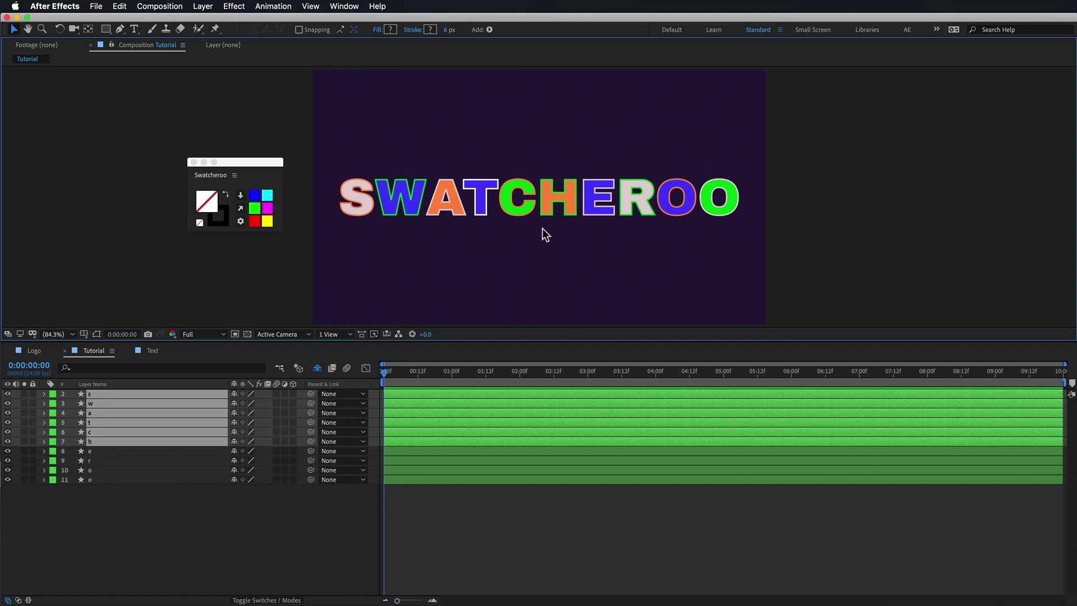
{"action": "left_click", "coordinate": [201, 221]}
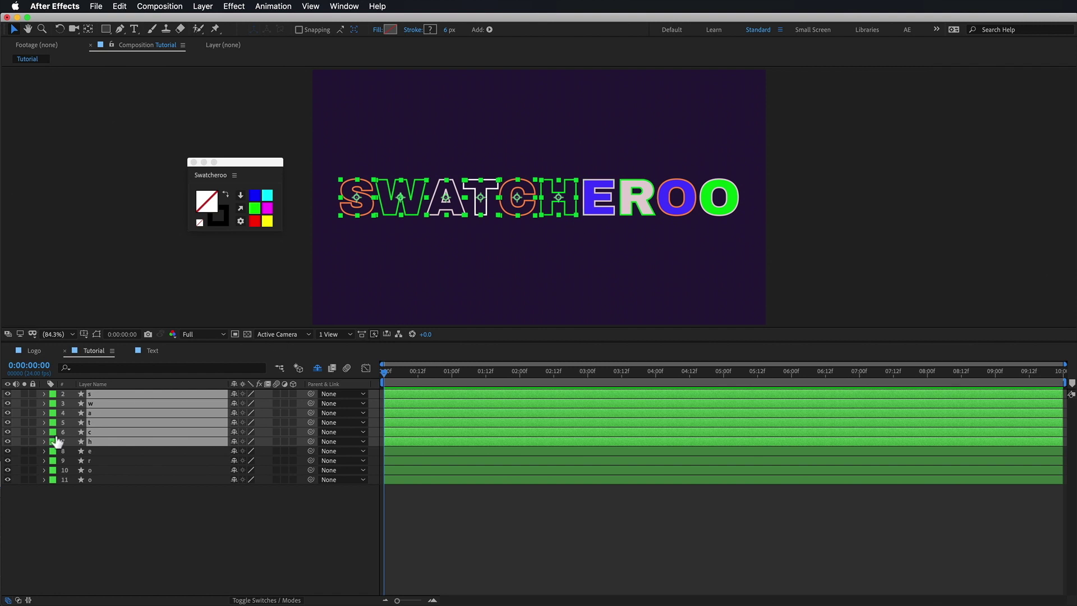
{"action": "left_click", "coordinate": [53, 516]}
Inspect the s layer's Fill 1 property in the timeline, then collapse it.
{"action": "left_click", "coordinate": [44, 394]}
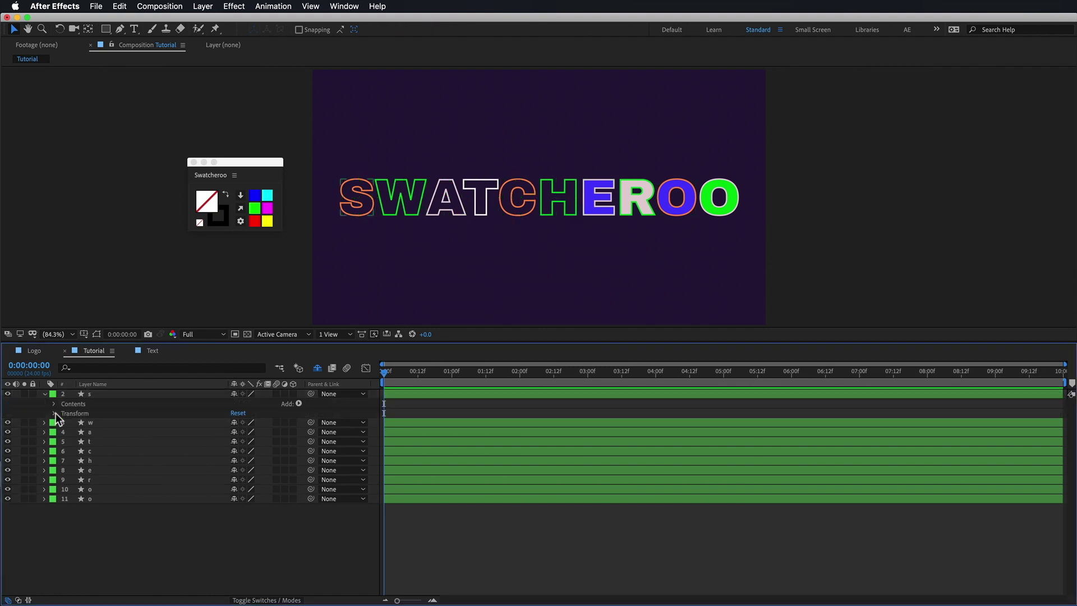
{"action": "left_click", "coordinate": [54, 404]}
{"action": "left_click", "coordinate": [79, 432]}
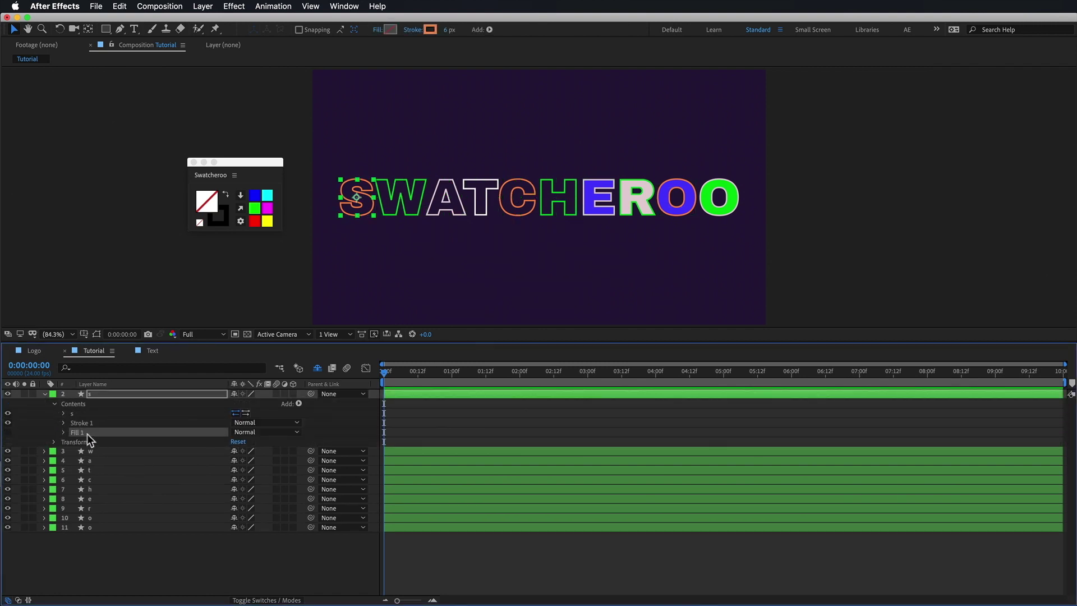
{"action": "left_click", "coordinate": [43, 394]}
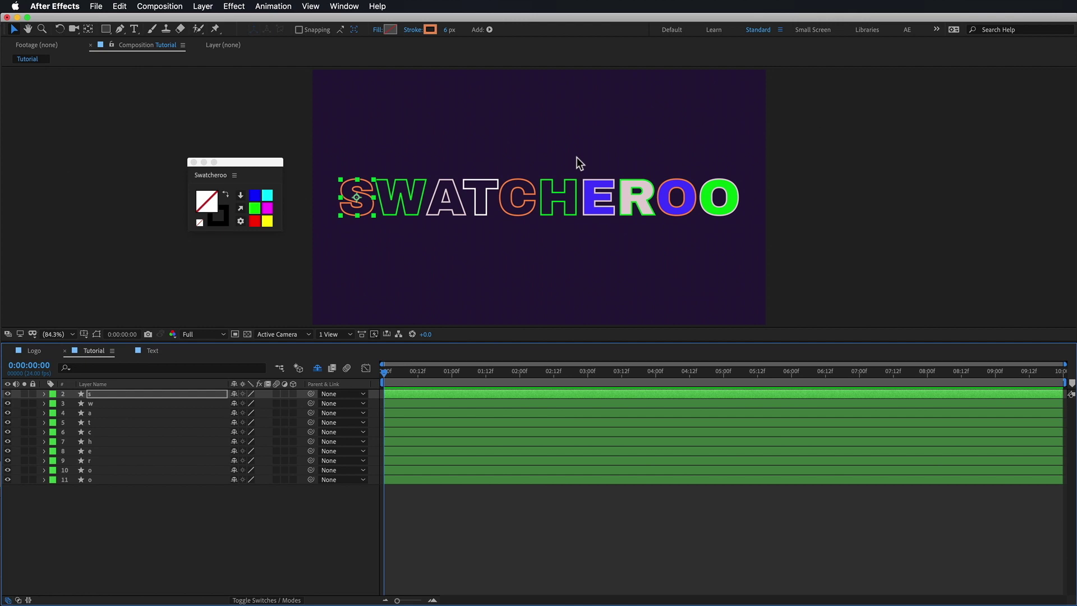
Set the fill of letters E, R, O, O to None via the toolbar Fill options.
{"action": "left_click_drag", "start_coordinate": [578, 162], "coordinate": [746, 242]}
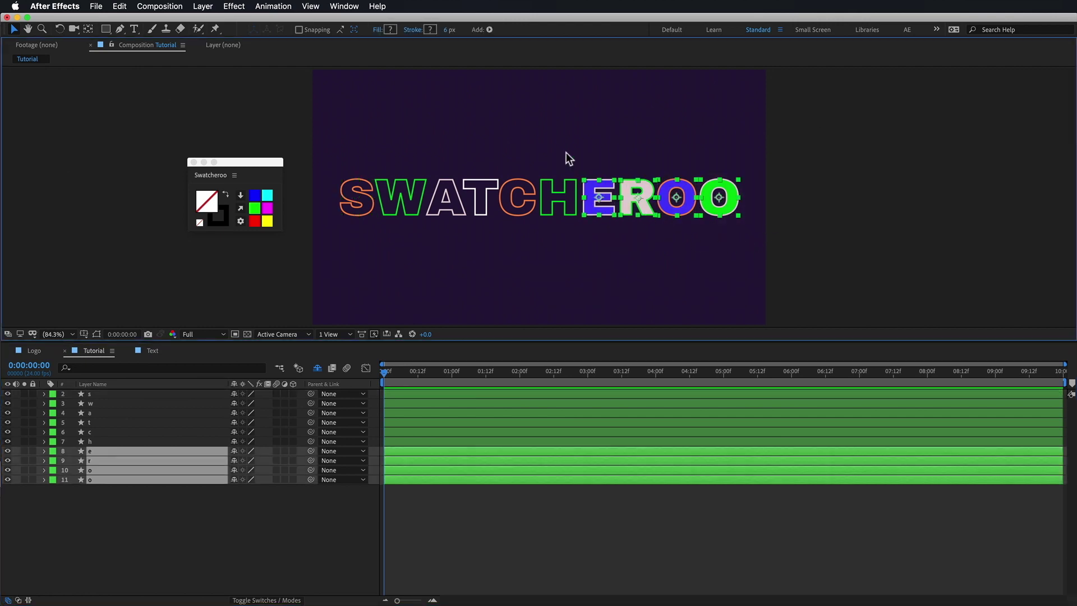
{"action": "left_click", "coordinate": [379, 30]}
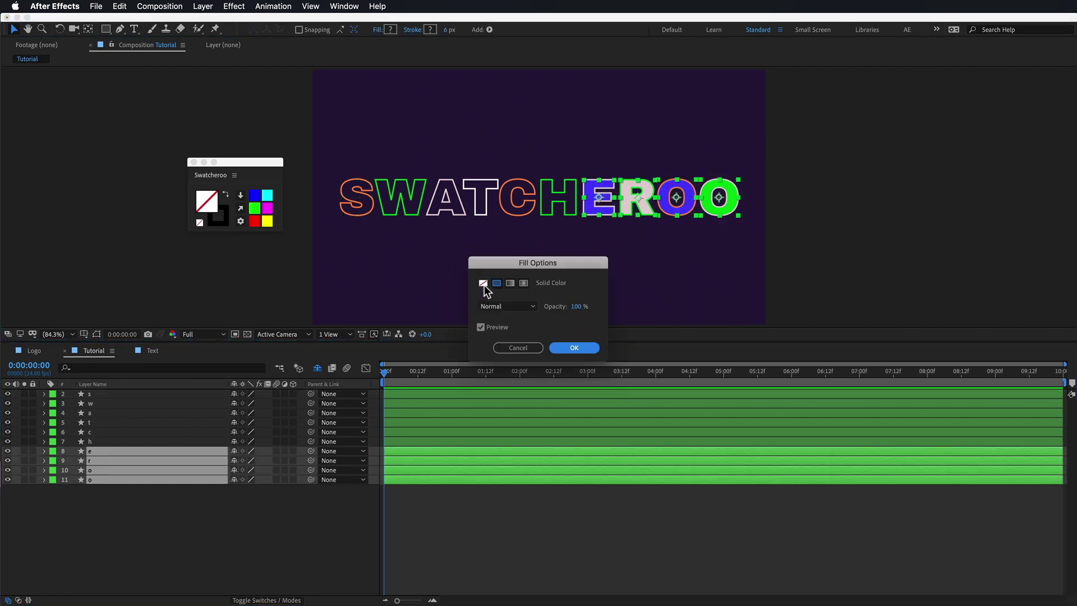
{"action": "left_click", "coordinate": [483, 284]}
{"action": "left_click", "coordinate": [586, 348]}
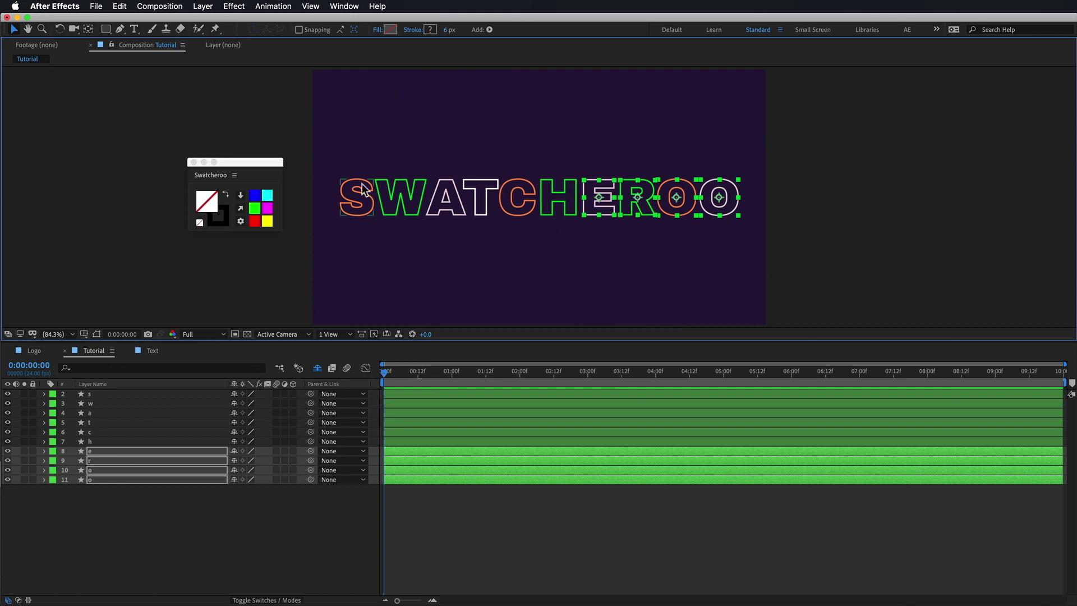
{"action": "left_click", "coordinate": [348, 165]}
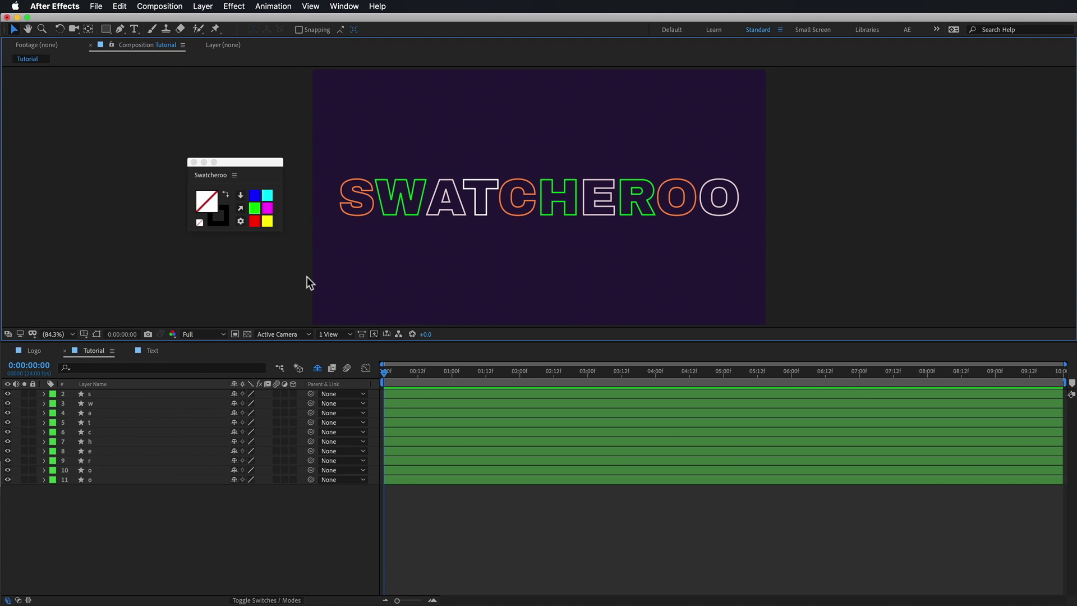
Resize the floating Swatcheroo panel slightly narrower and taller.
{"action": "left_click", "coordinate": [289, 225]}
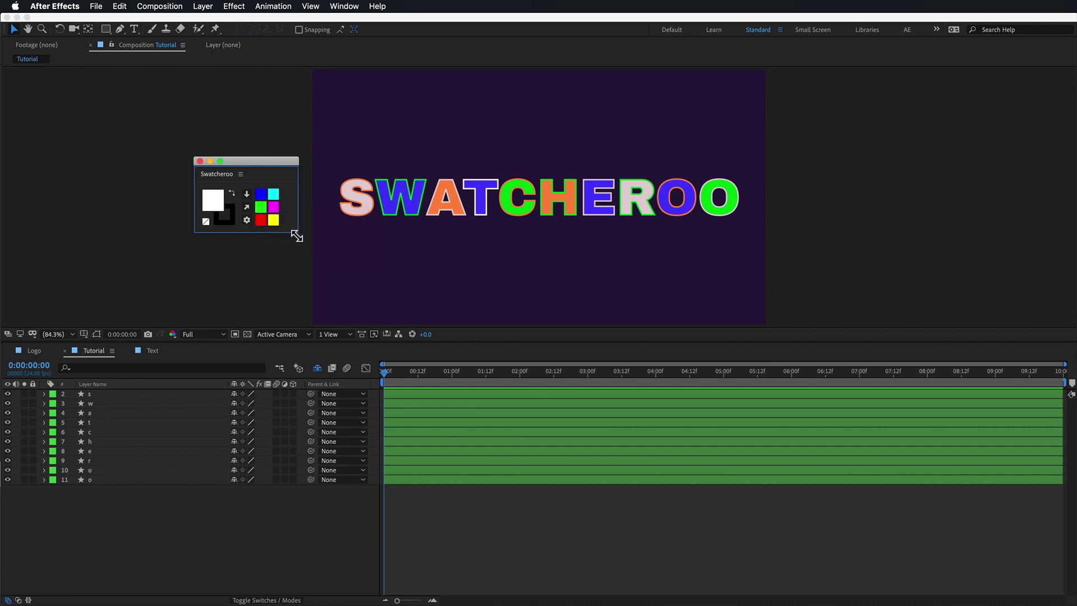
{"action": "mouse_move", "coordinate": [297, 232]}
{"action": "left_mouse_down"}
{"action": "mouse_move", "coordinate": [287, 263]}
{"action": "mouse_move", "coordinate": [242, 280]}
{"action": "mouse_move", "coordinate": [237, 241]}
{"action": "mouse_move", "coordinate": [250, 250]}
{"action": "mouse_move", "coordinate": [292, 231]}
{"action": "left_mouse_up"}
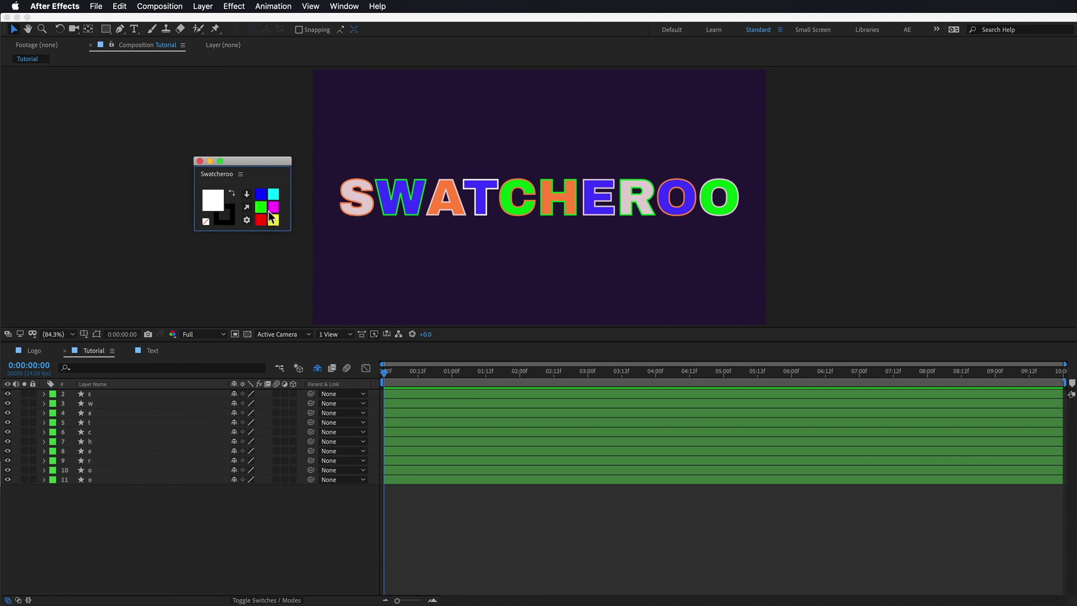
Read the S letter's colours into Swatcheroo and give the T a light pink fill.
{"action": "left_click", "coordinate": [353, 199]}
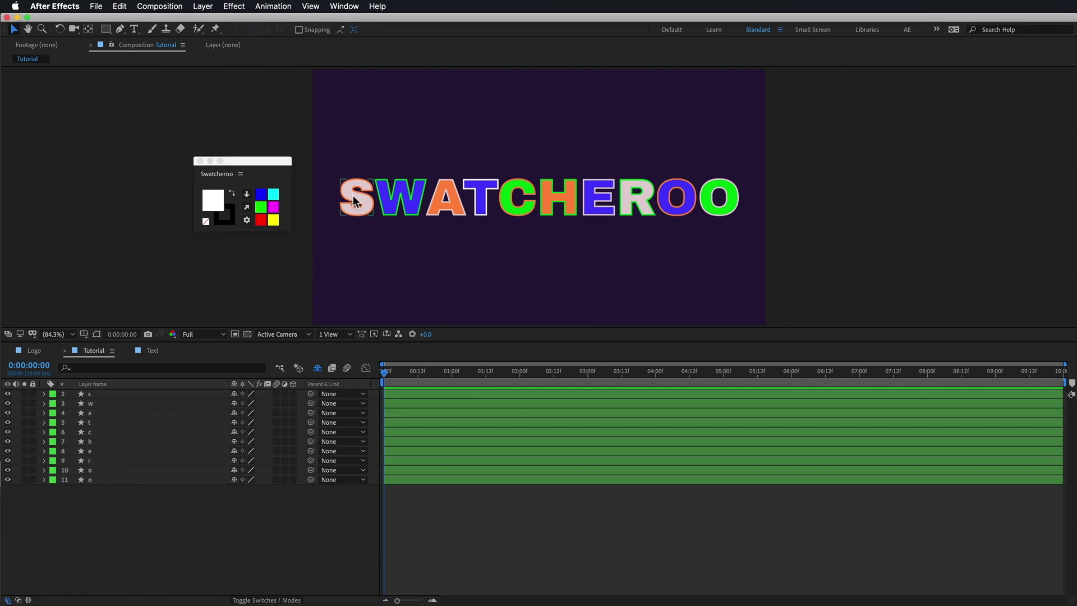
{"action": "left_click", "coordinate": [246, 207]}
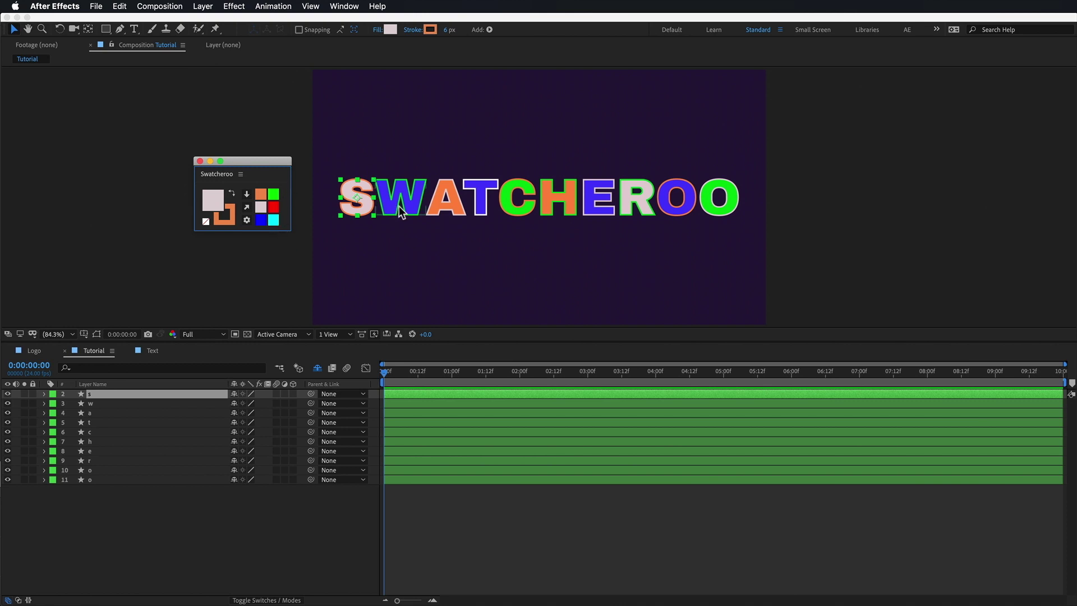
{"action": "left_click", "coordinate": [483, 207]}
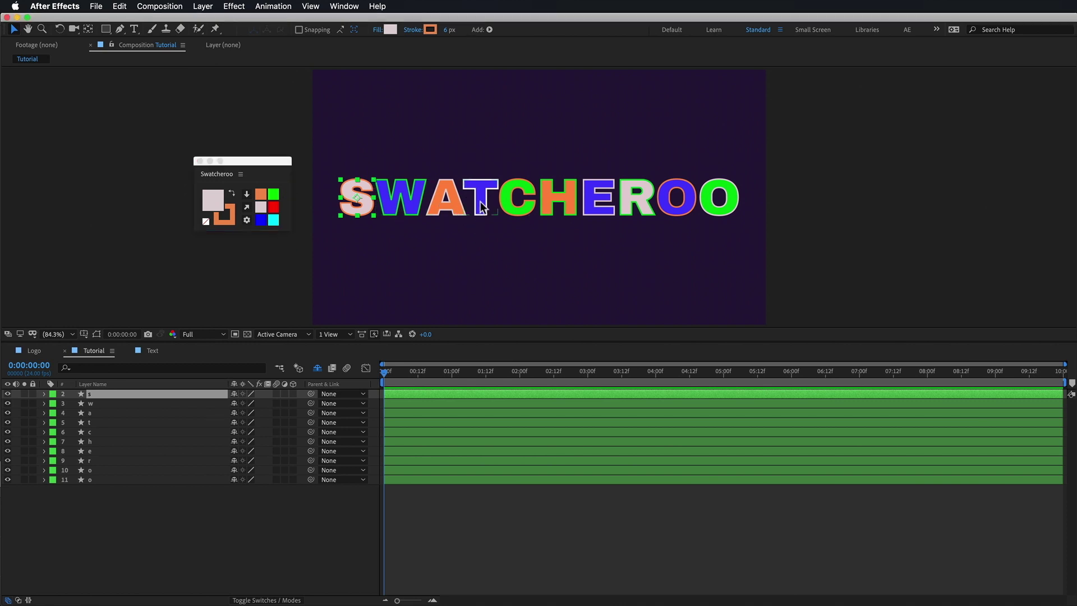
{"action": "left_click", "coordinate": [245, 196]}
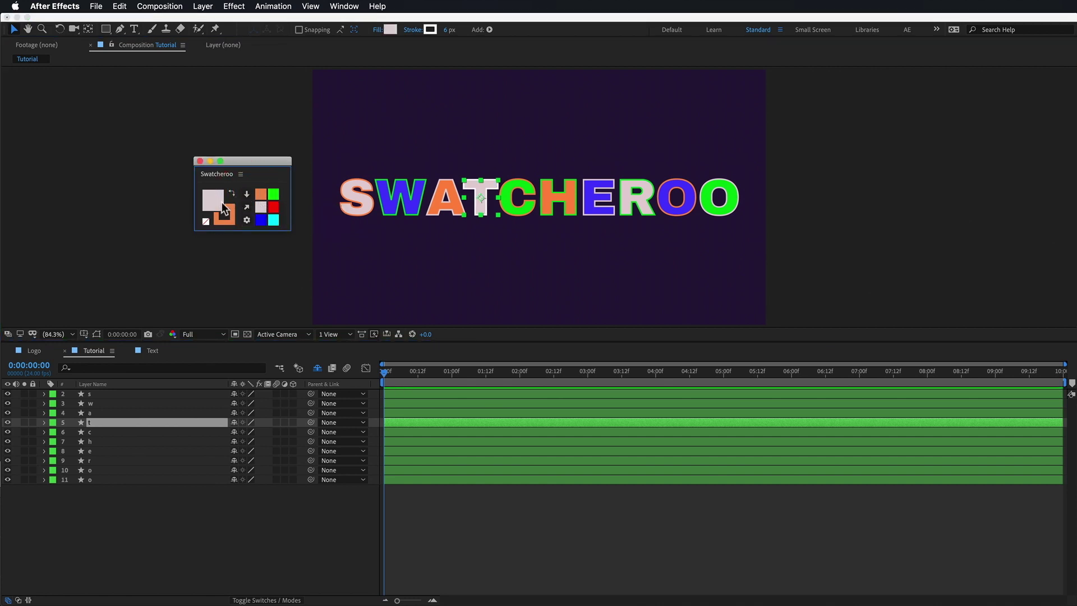
Change the C letter's fill to light pink, then orange, then back to light pink.
{"action": "left_click", "coordinate": [514, 200]}
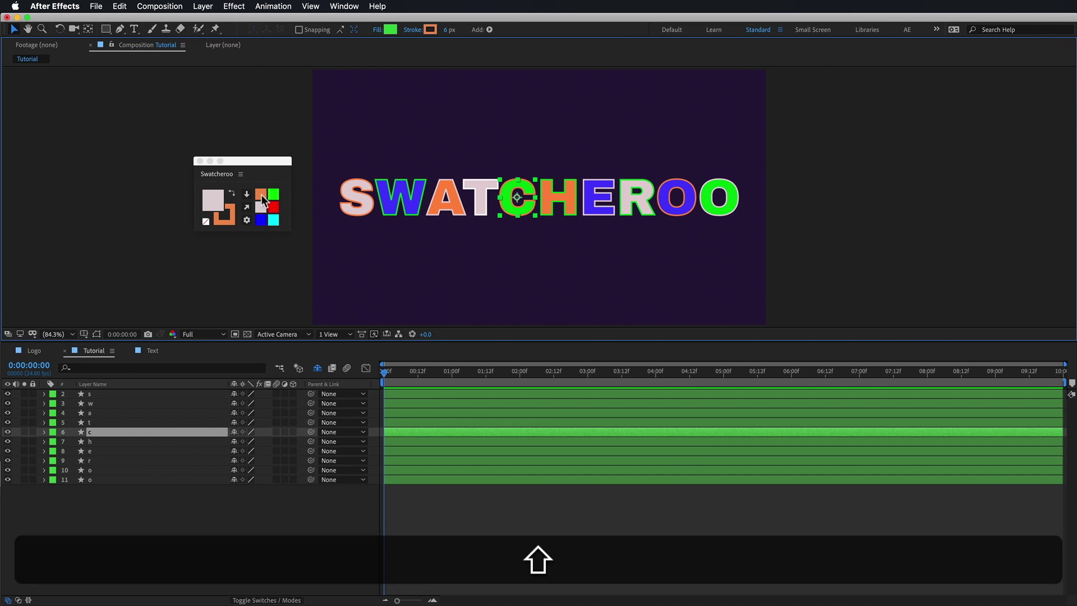
{"action": "left_click", "coordinate": [262, 206], "text": "shift"}
{"action": "left_click", "coordinate": [262, 207], "text": "shift"}
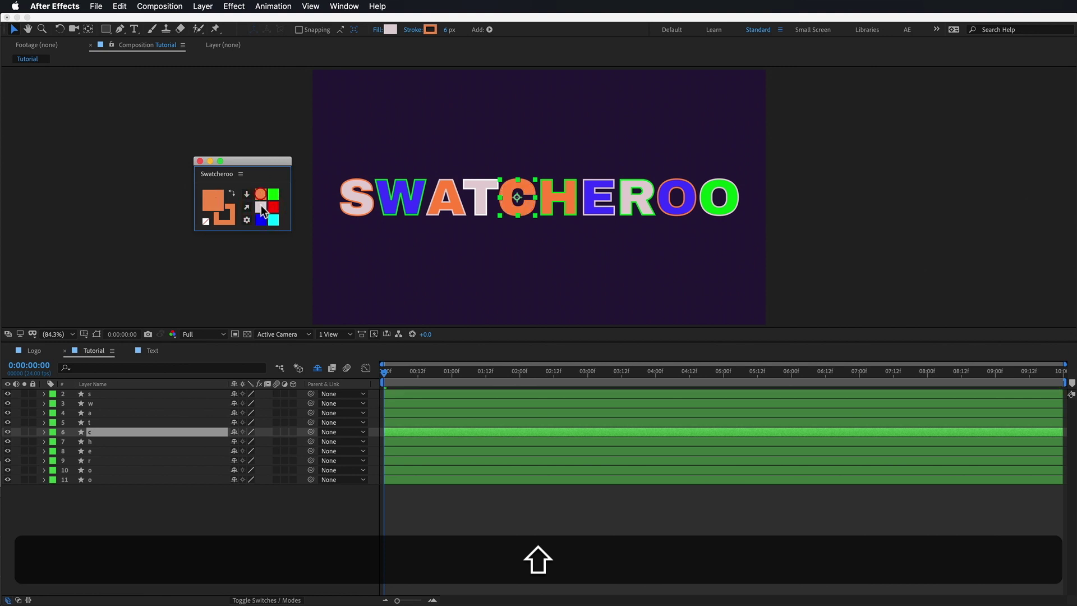
{"action": "left_click", "coordinate": [262, 207], "text": "shift"}
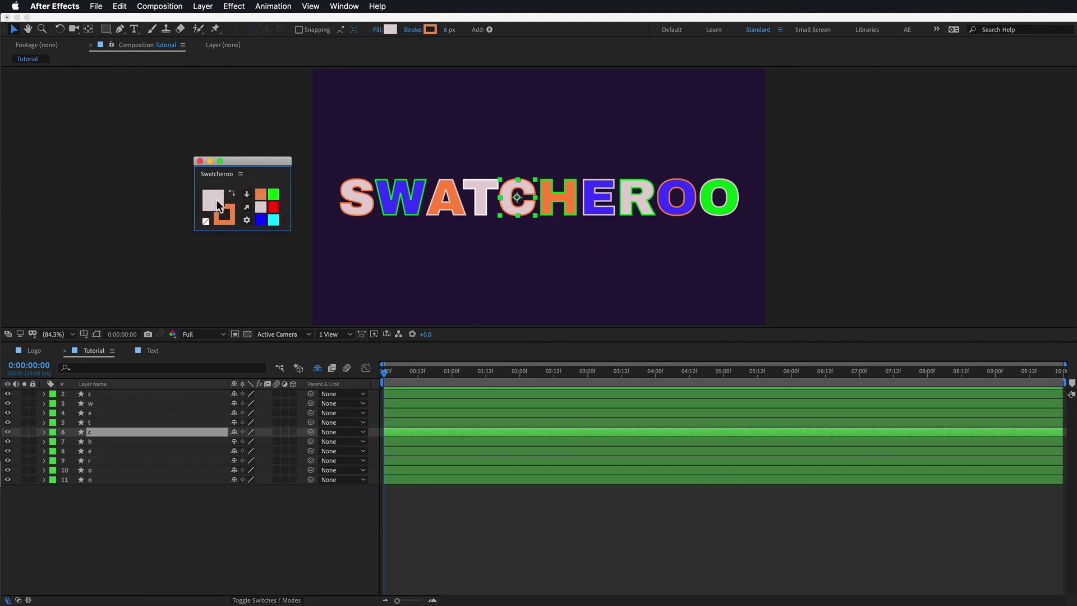
Set the C letter's outline to light pink, then orange, finally blue.
{"action": "left_click", "coordinate": [227, 219]}
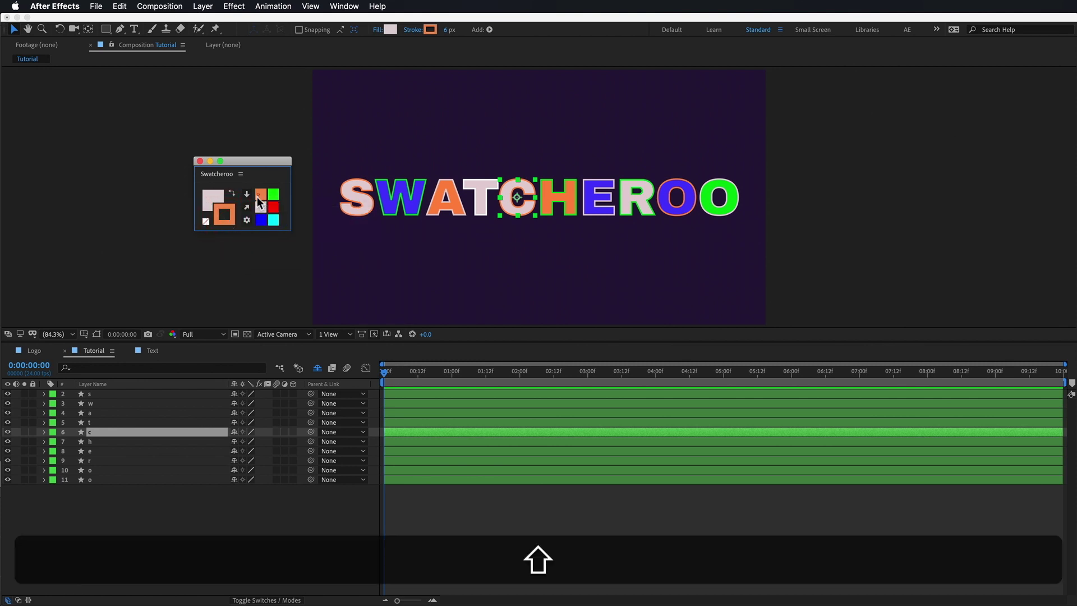
{"action": "left_click", "coordinate": [261, 207], "text": "shift"}
{"action": "left_click", "coordinate": [261, 193], "text": "shift"}
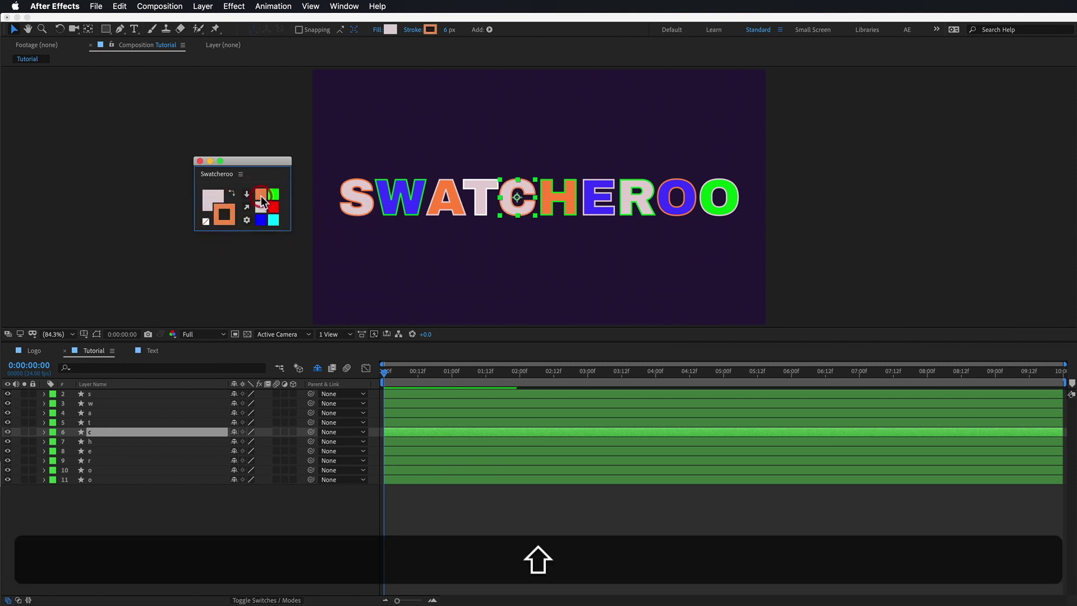
{"action": "left_click", "coordinate": [263, 220], "text": "shift"}
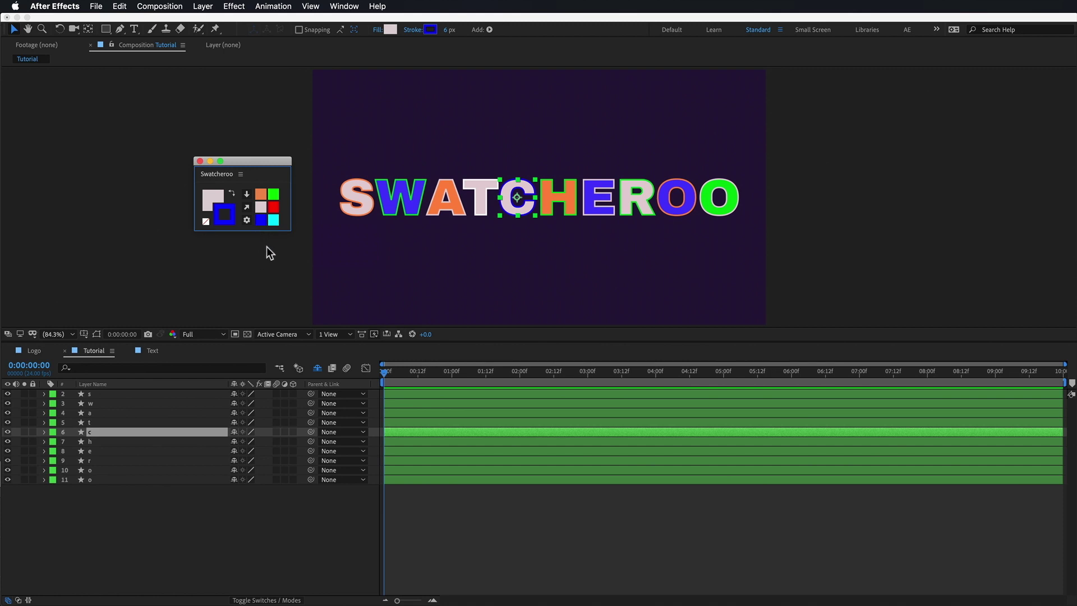
Load the W letter's blue fill and green outline into Swatcheroo's colours and history.
{"action": "left_click", "coordinate": [386, 202]}
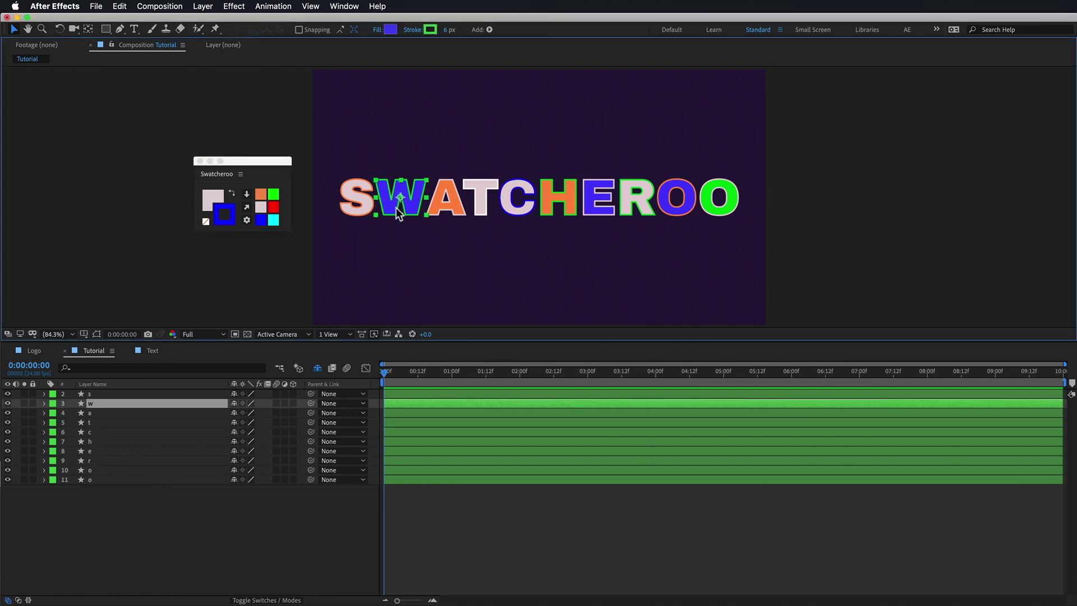
{"action": "left_click", "coordinate": [250, 221]}
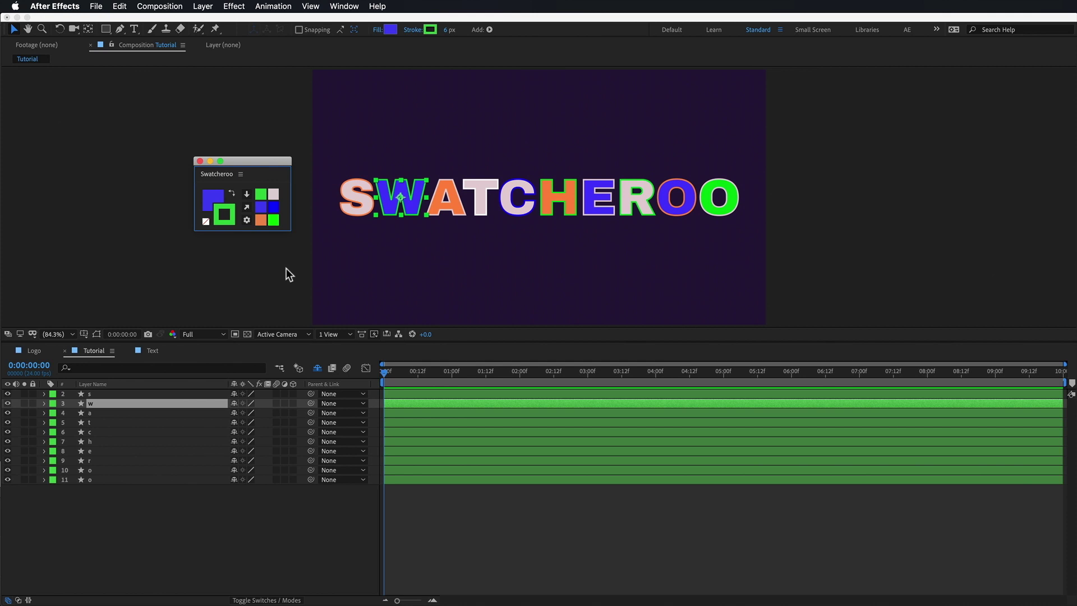
{"action": "key", "text": "alt"}
{"action": "left_click", "coordinate": [347, 219]}
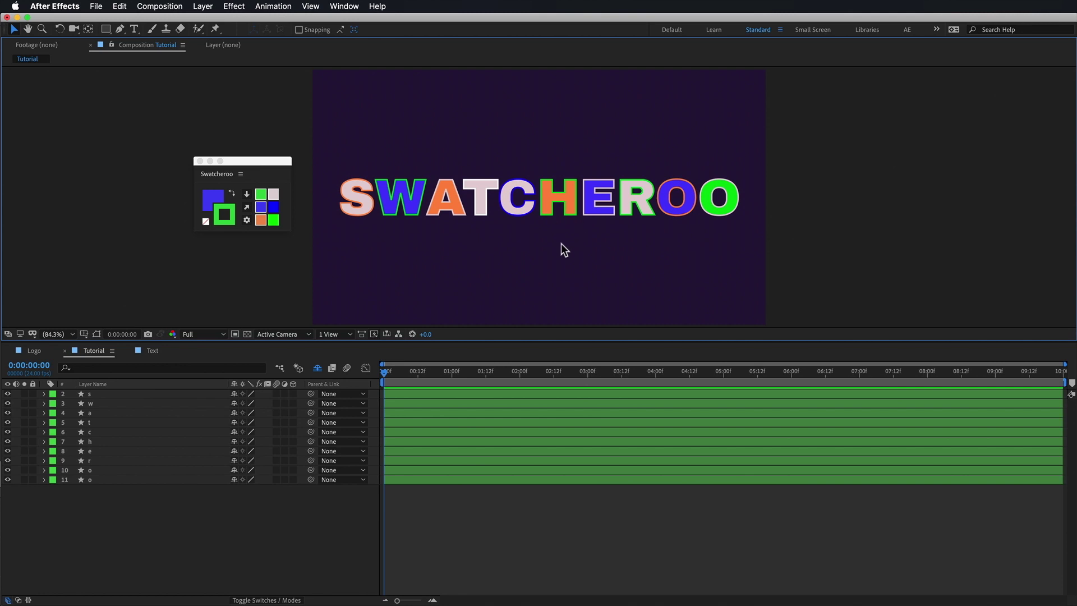
Give the C letter a pure red fill and near-white outline using the colour picker.
{"action": "left_click", "coordinate": [512, 209]}
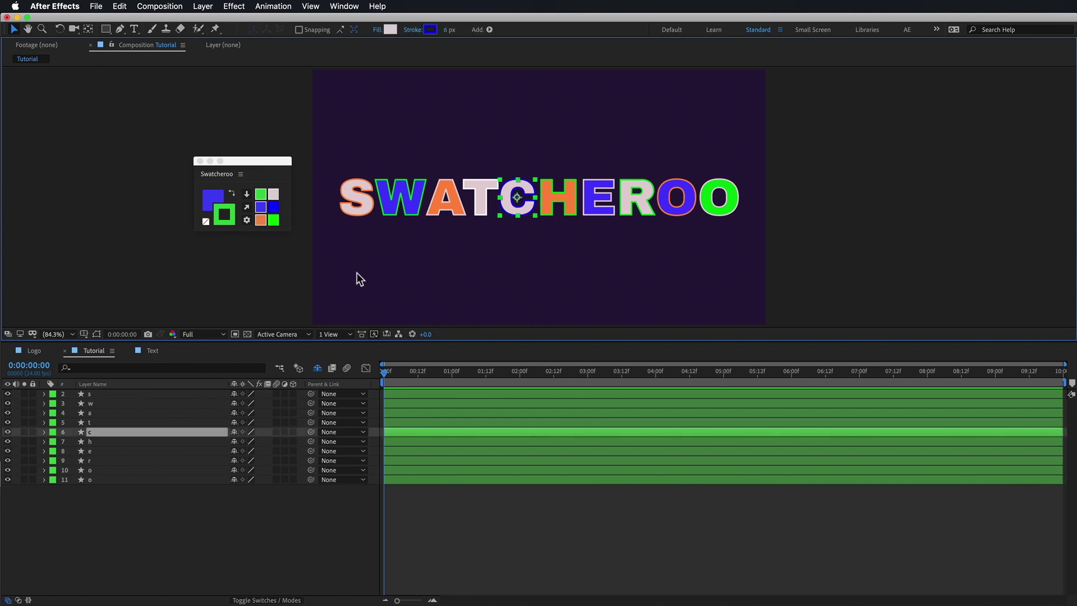
{"action": "left_click", "coordinate": [223, 214]}
{"action": "left_click", "coordinate": [587, 262]}
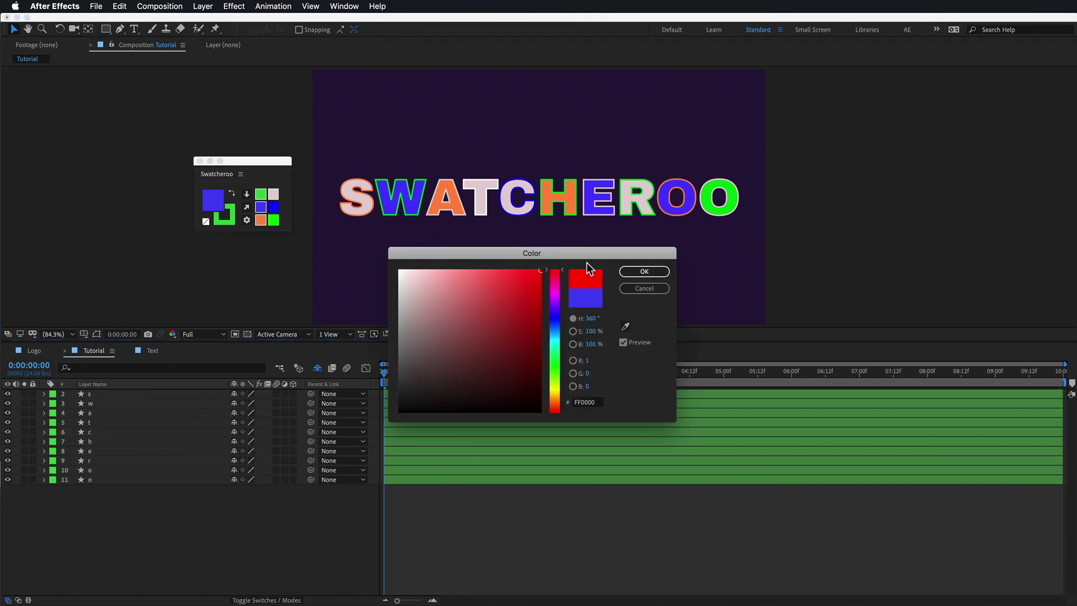
{"action": "key", "text": "Return"}
{"action": "left_click", "coordinate": [228, 221]}
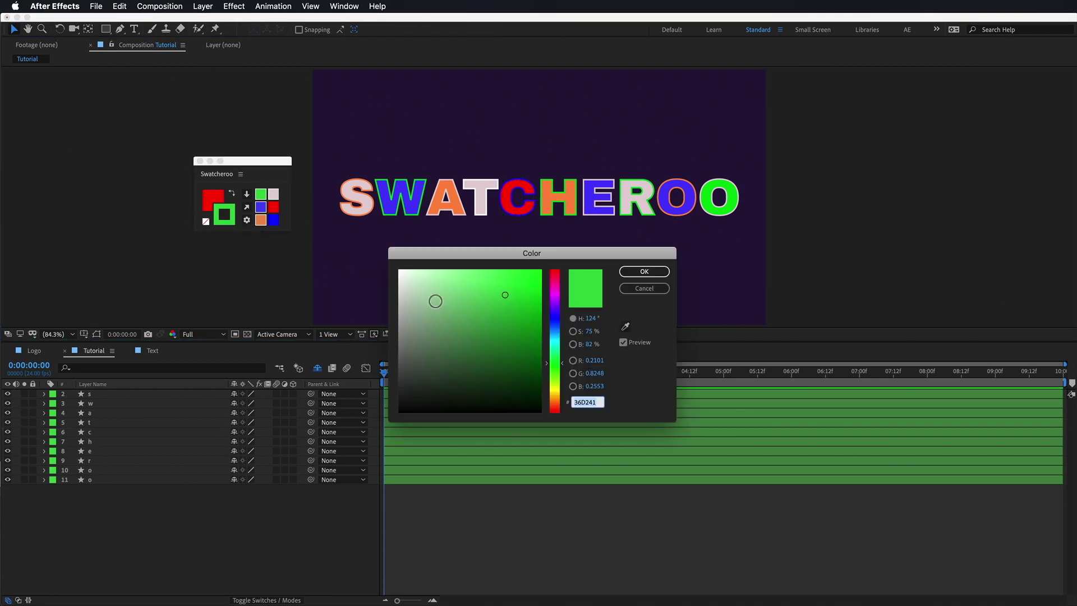
{"action": "left_click", "coordinate": [405, 281]}
{"action": "left_click", "coordinate": [644, 271]}
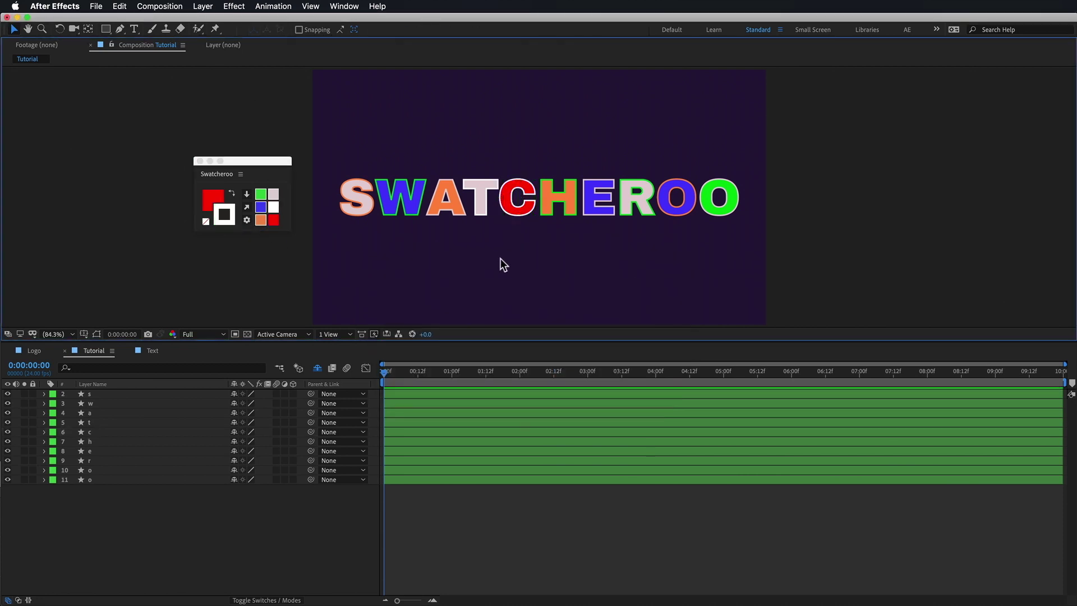
Set the C letter's outline to green and fill to blue from the history swatches.
{"action": "left_click", "coordinate": [511, 213]}
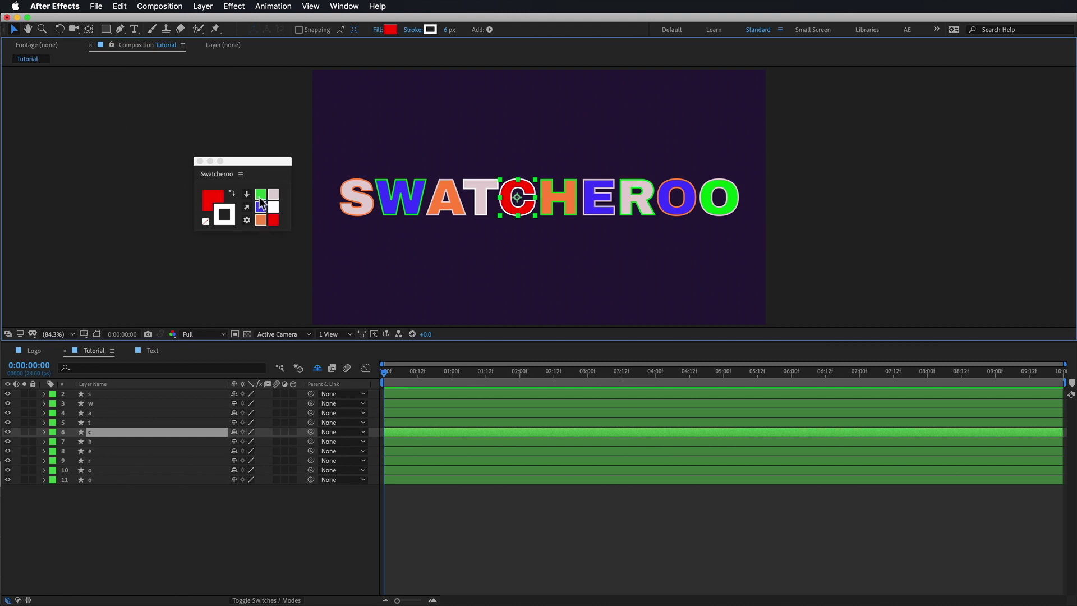
{"action": "left_click_drag", "start_coordinate": [263, 199], "coordinate": [223, 213]}
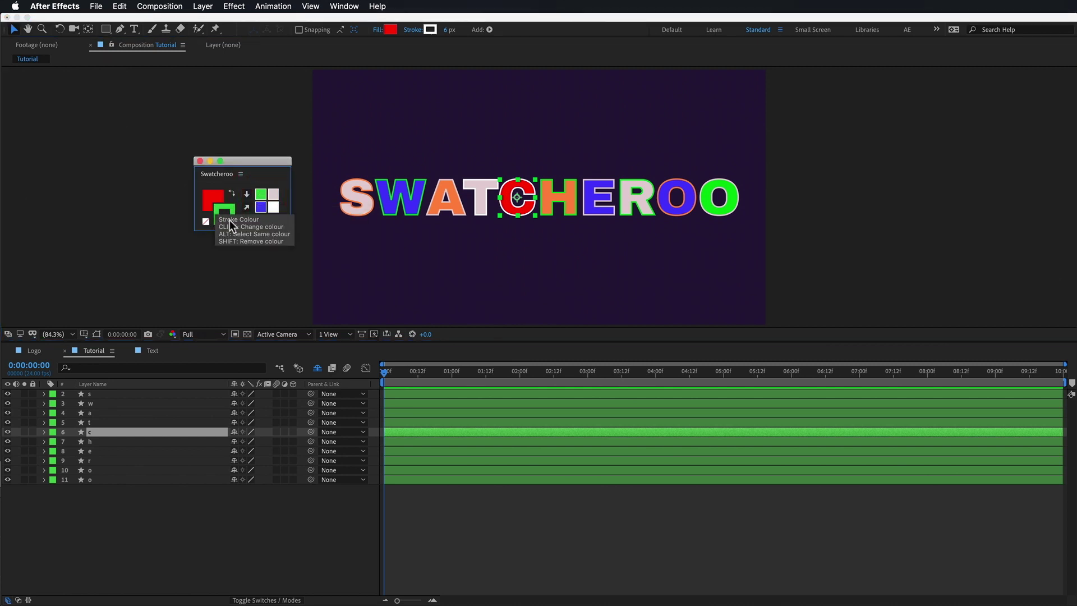
{"action": "left_click", "coordinate": [261, 194], "text": "shift"}
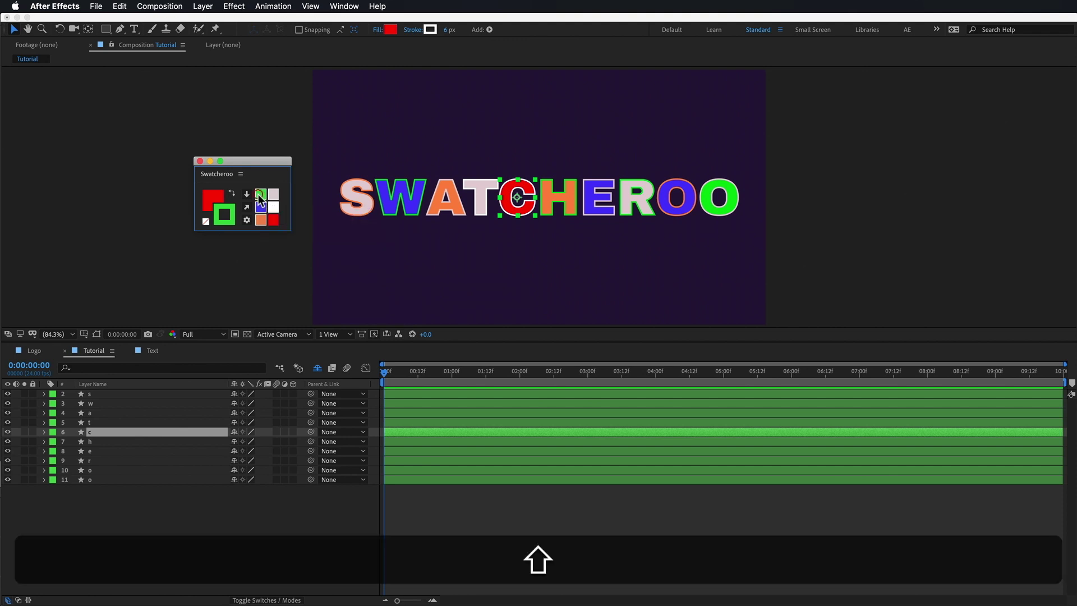
{"action": "left_click", "coordinate": [261, 207]}
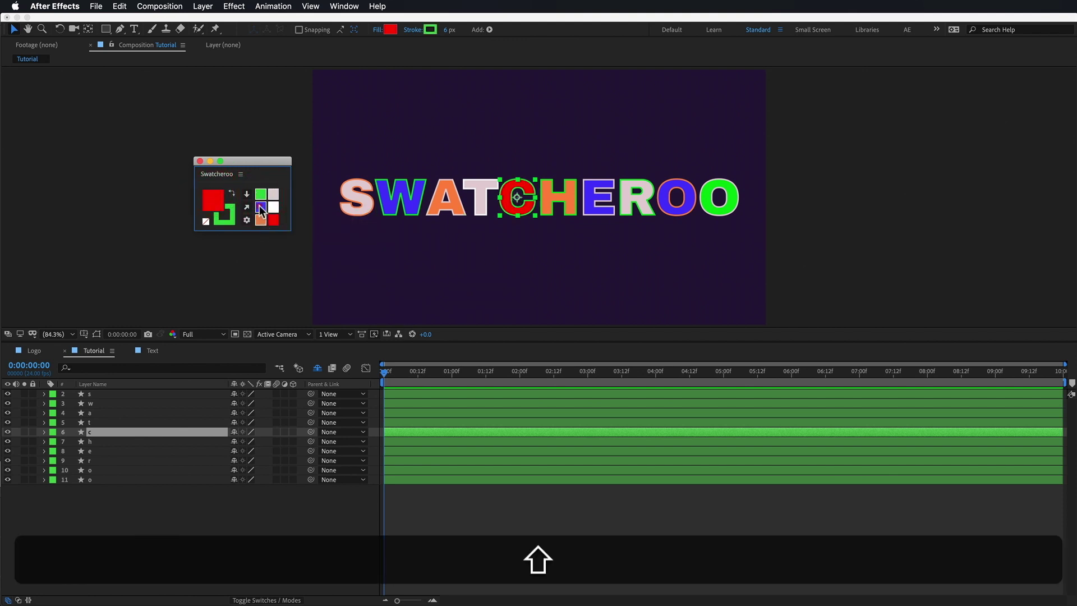
{"action": "left_click", "coordinate": [312, 281]}
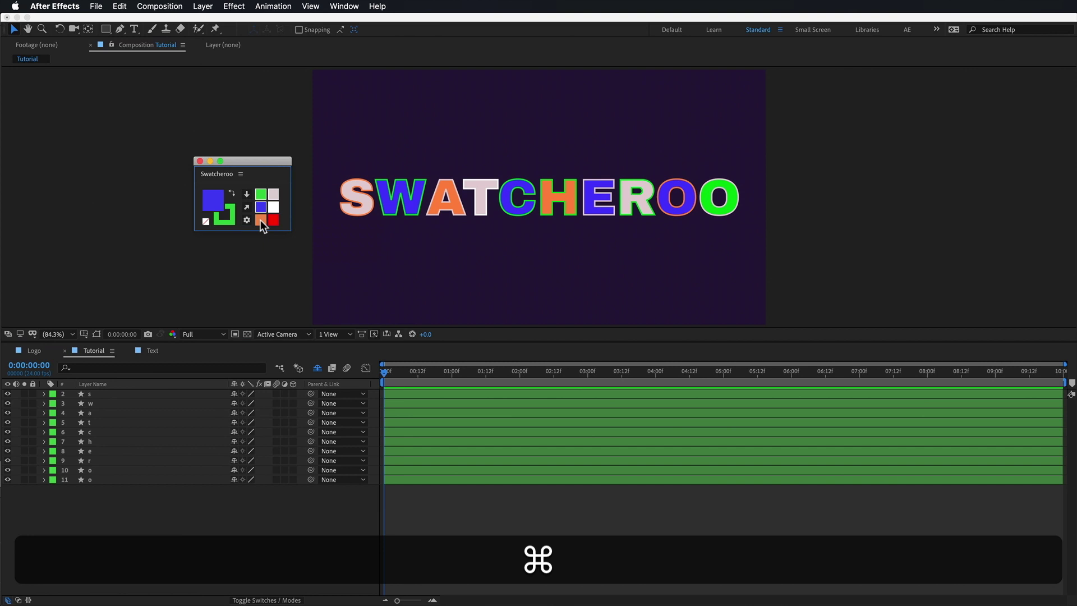
Edit the orange history swatch in the Color dialog to blue-grey 6475A9.
{"action": "left_click", "coordinate": [261, 220], "text": "super"}
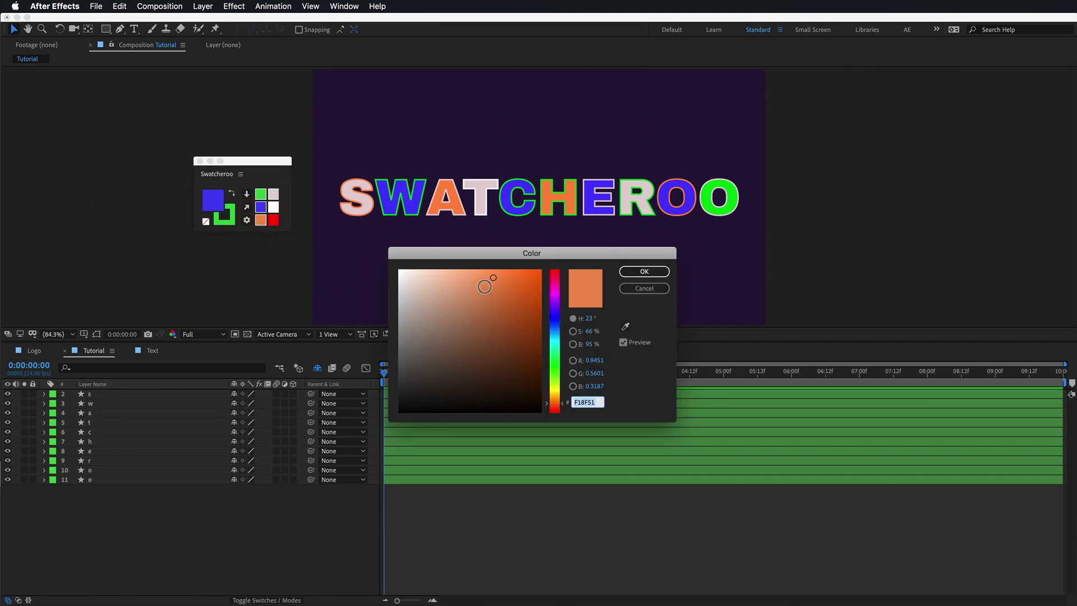
{"action": "left_click", "coordinate": [518, 290]}
{"action": "left_click_drag", "start_coordinate": [555, 328], "coordinate": [555, 323]}
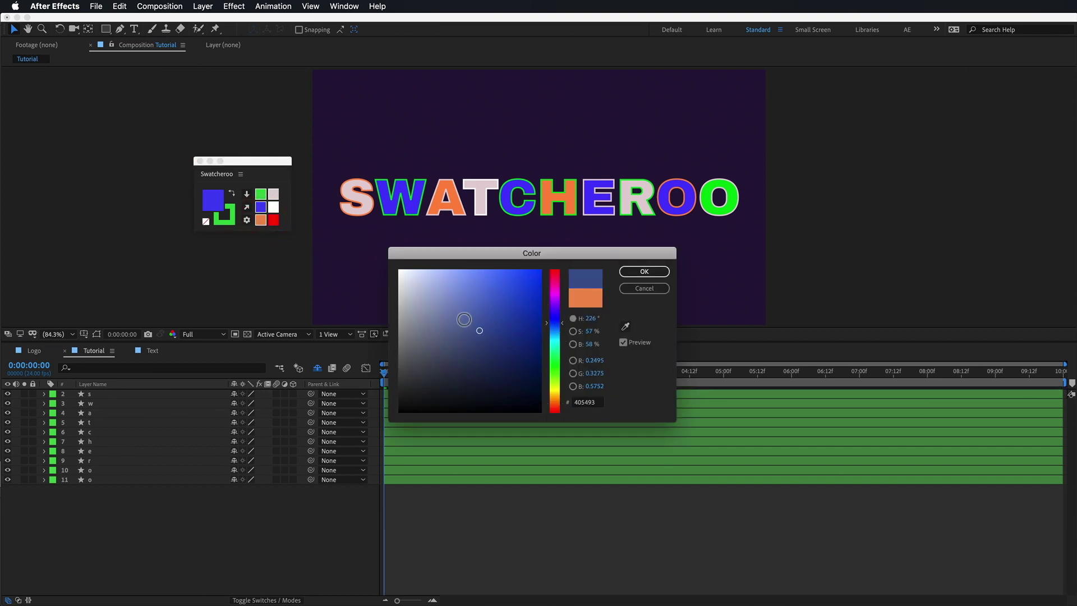
{"action": "left_click", "coordinate": [457, 318]}
{"action": "left_click", "coordinate": [634, 273]}
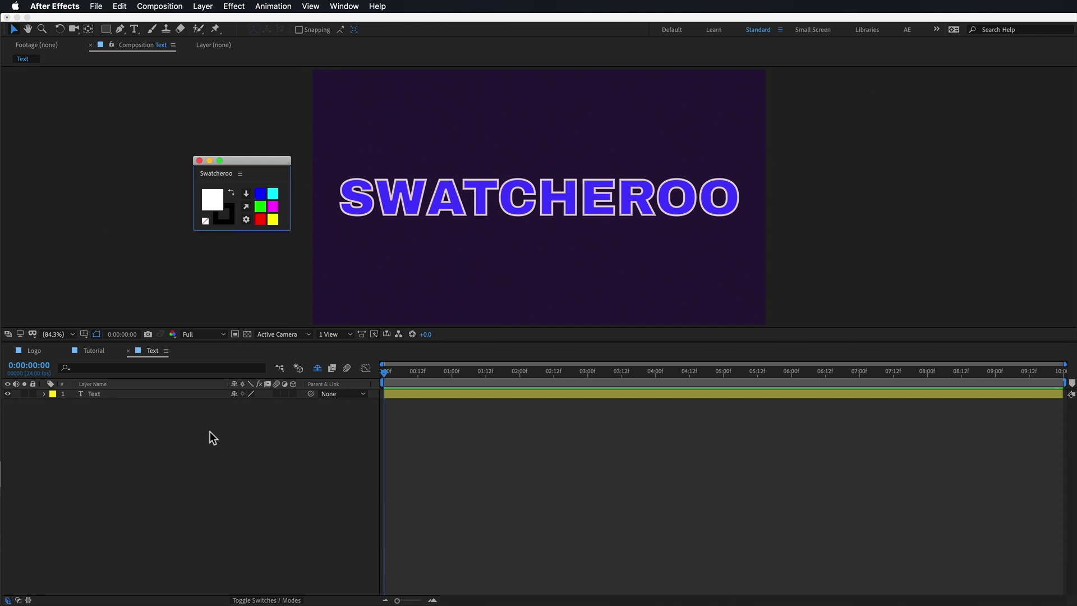
Select the SWATCHEROO text layer and read its blue fill and pale outline into Swatcheroo.
{"action": "left_click_drag", "start_coordinate": [110, 443], "coordinate": [168, 380]}
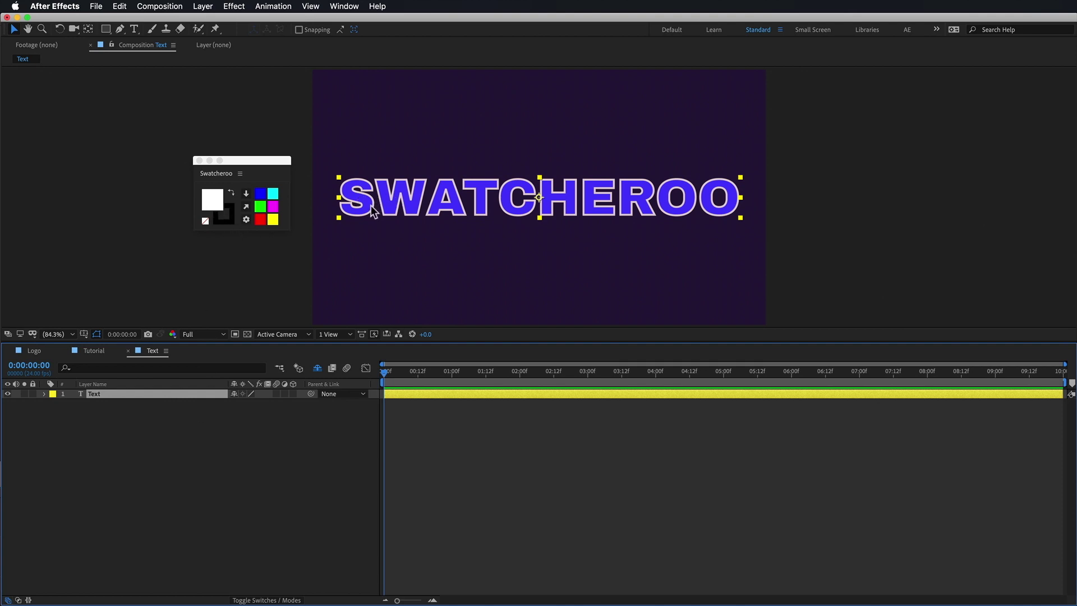
{"action": "left_click", "coordinate": [246, 207]}
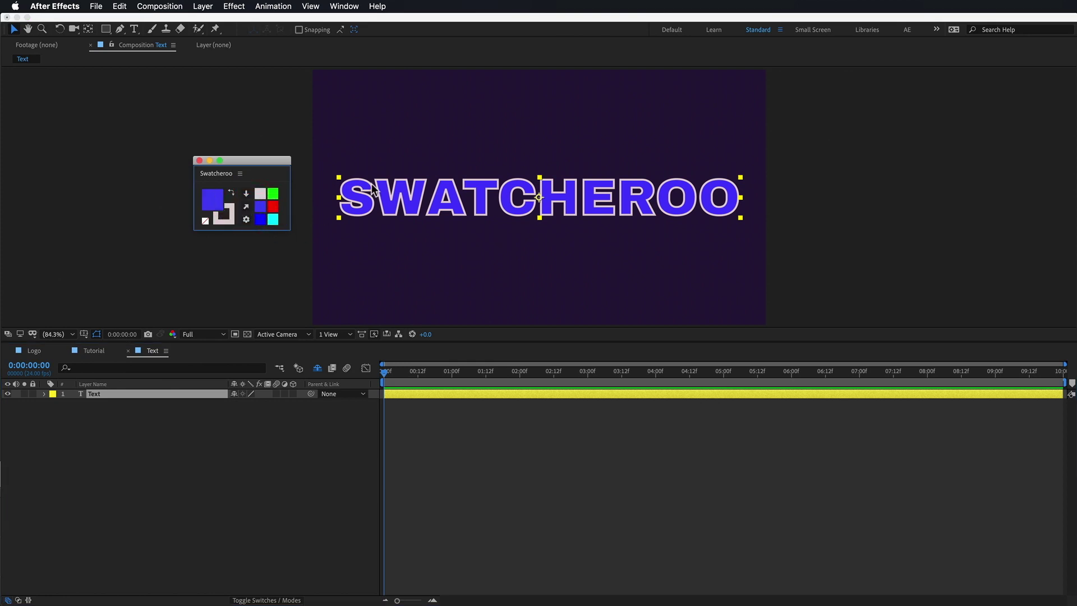
{"action": "left_click", "coordinate": [44, 394]}
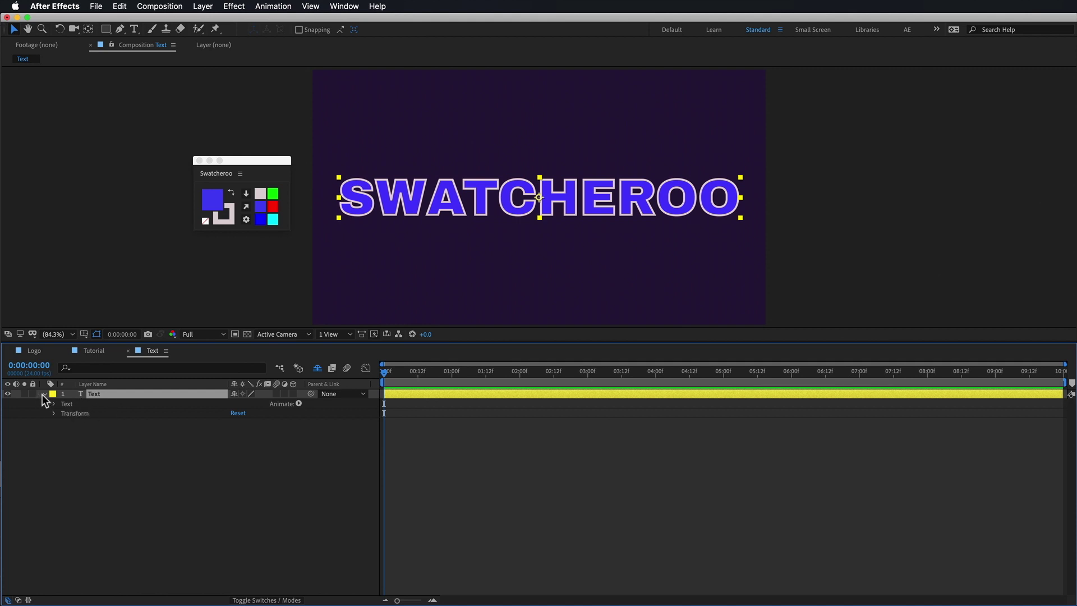
{"action": "left_click", "coordinate": [43, 394]}
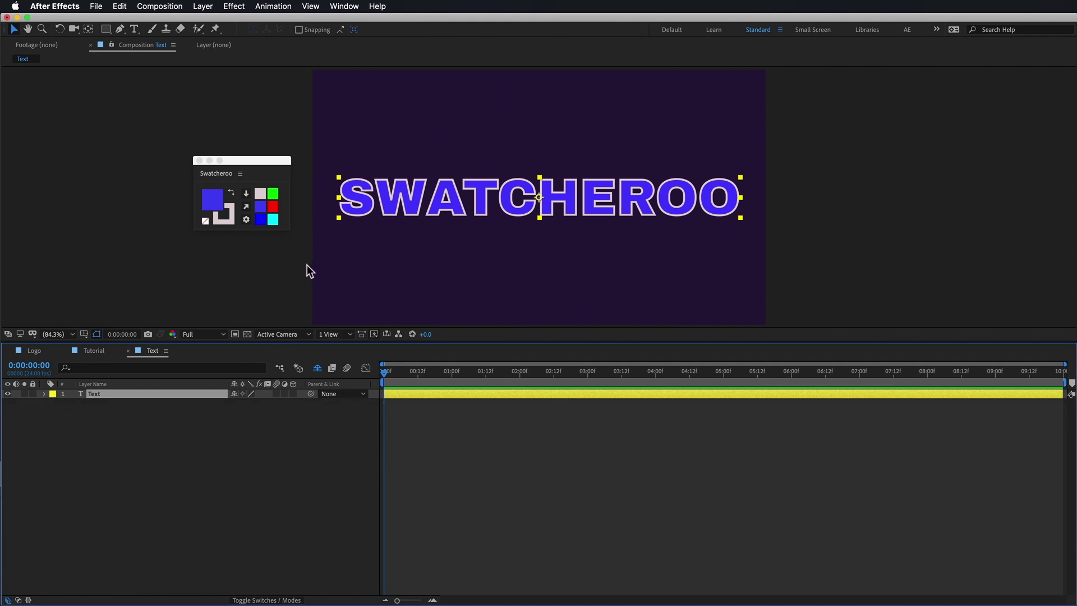
Make the SWATCHEROO text solid blue with no outline by swapping and clearing the fill.
{"action": "left_click", "coordinate": [229, 195]}
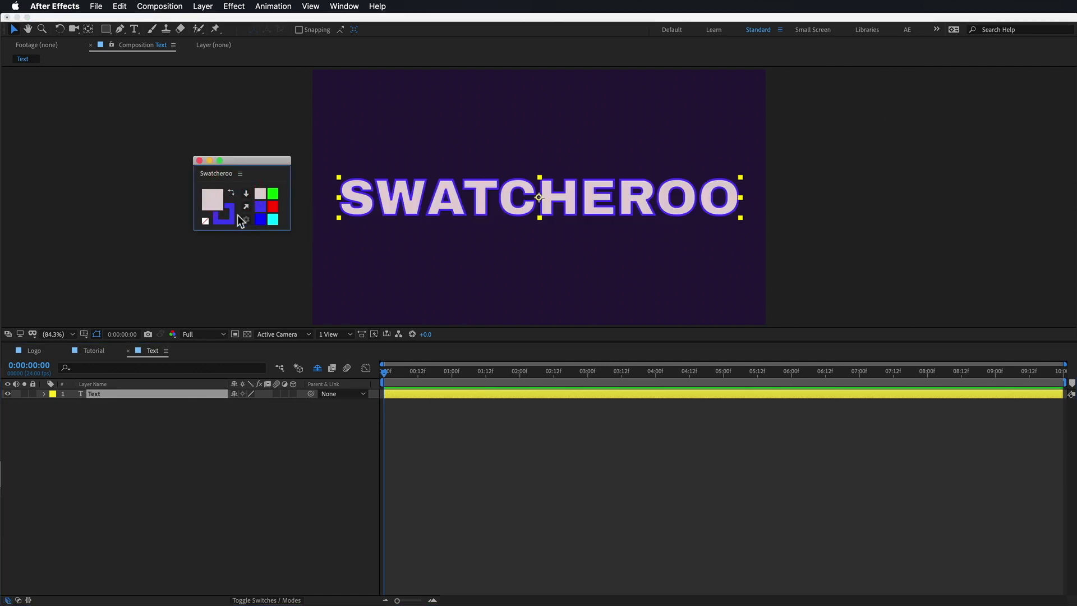
{"action": "left_click", "coordinate": [205, 221]}
{"action": "left_click", "coordinate": [231, 192]}
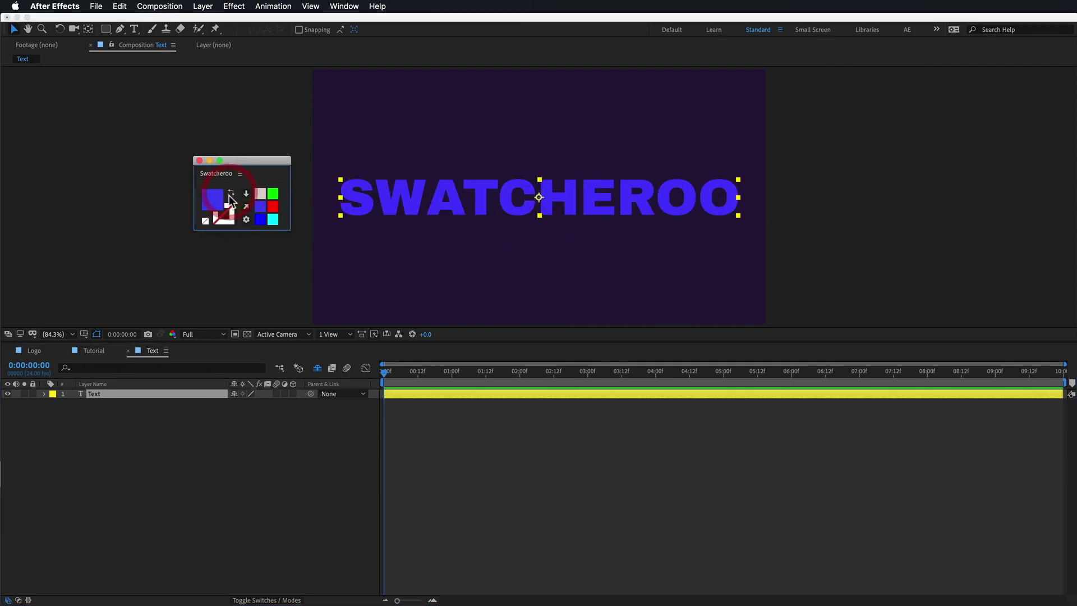
Try red, cyan, dark blue, medium blue and green fills, settling on light pink.
{"action": "left_click", "coordinate": [273, 207], "text": "shift"}
{"action": "left_click", "coordinate": [273, 220], "text": "shift"}
{"action": "left_click", "coordinate": [261, 220], "text": "shift"}
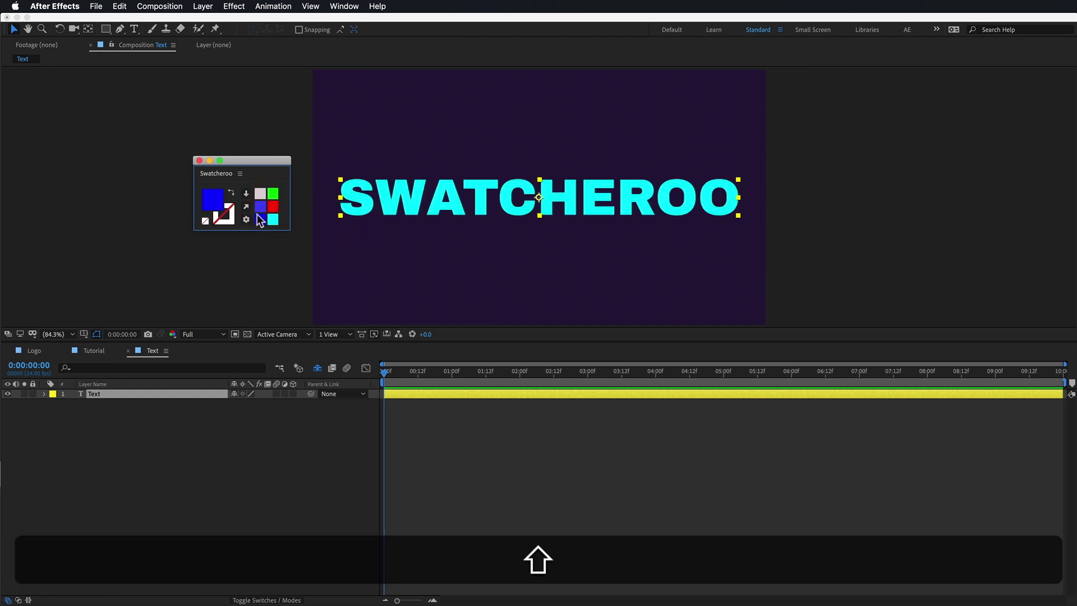
{"action": "left_click", "coordinate": [260, 206], "text": "shift"}
{"action": "left_click", "coordinate": [273, 193], "text": "shift"}
{"action": "left_click", "coordinate": [261, 193], "text": "shift"}
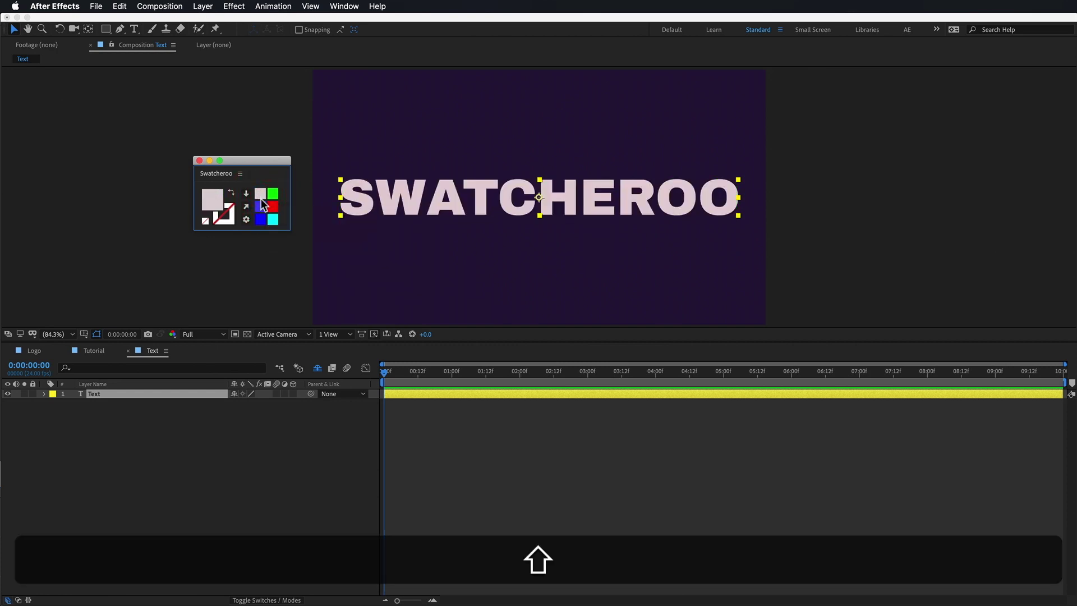